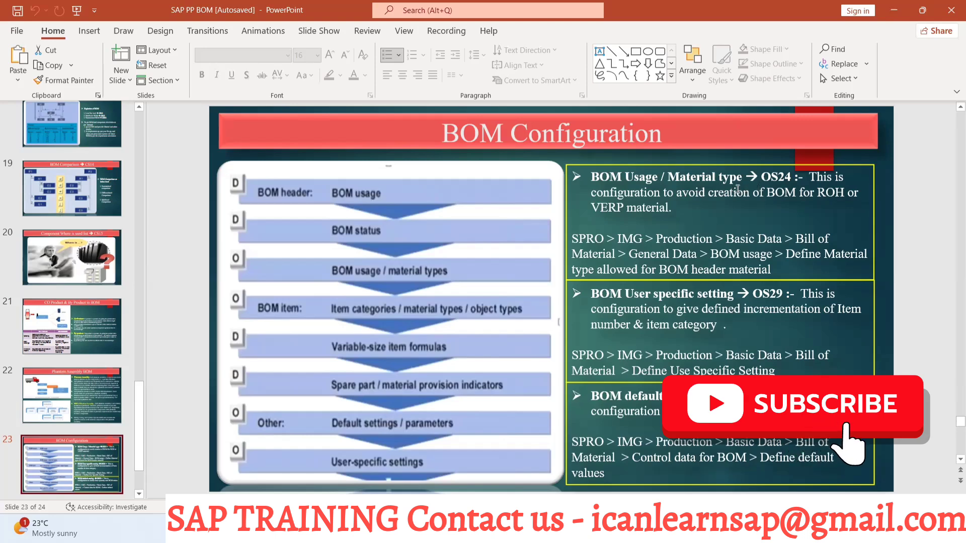
Step: Switch from the PowerPoint slide to the SAP Change material BOM window for LAPTOP-B14
key(alt+Tab)
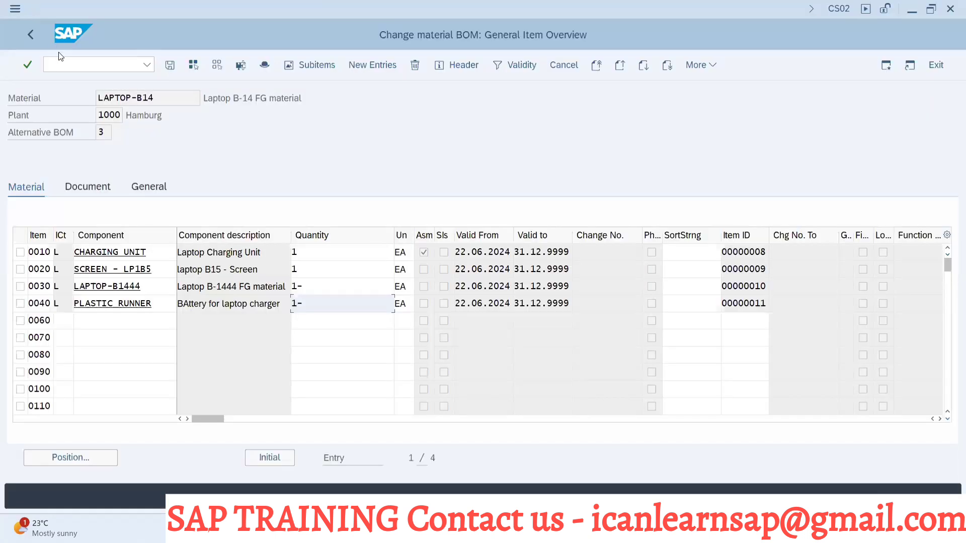
Step: Start customizing with /nspro and open the SAP Reference IMG
click(59, 64)
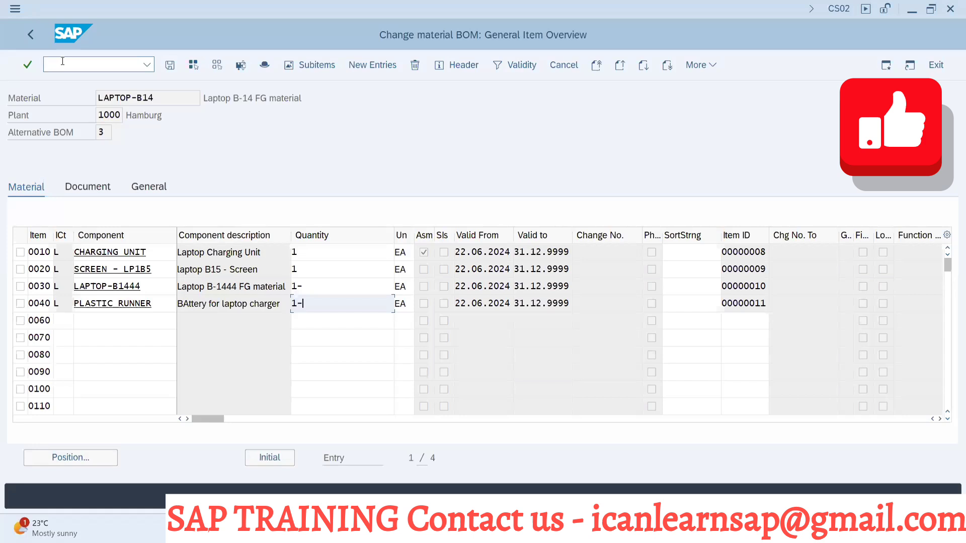
text(/nspro)
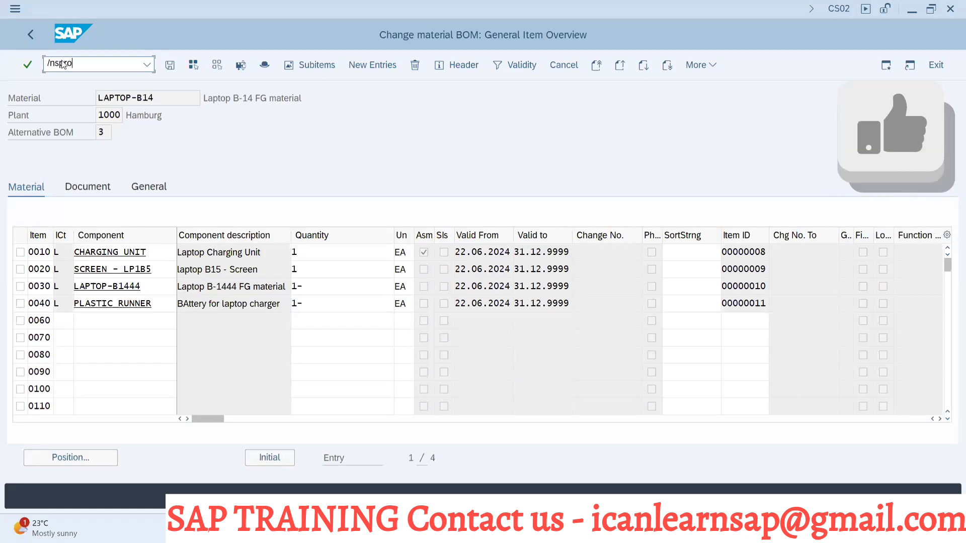
key(Return)
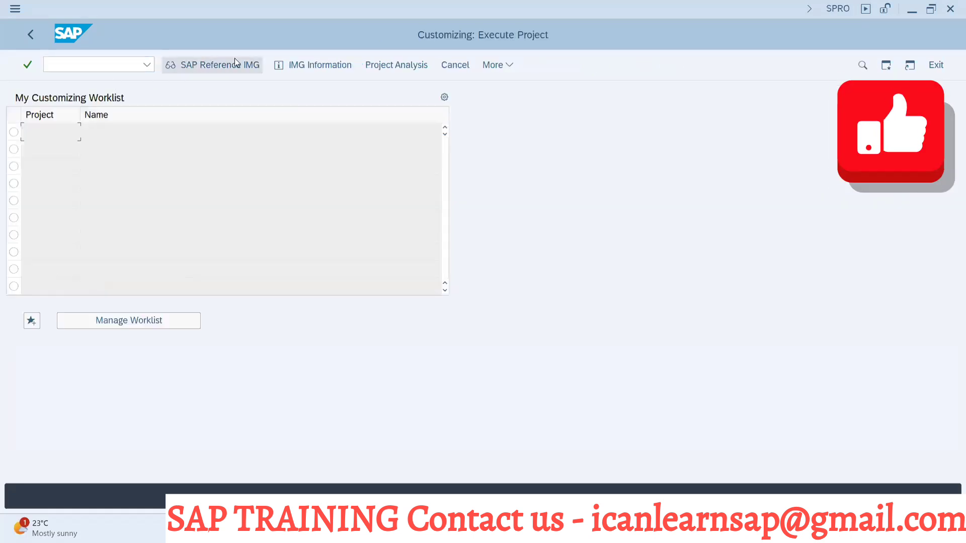
click(221, 65)
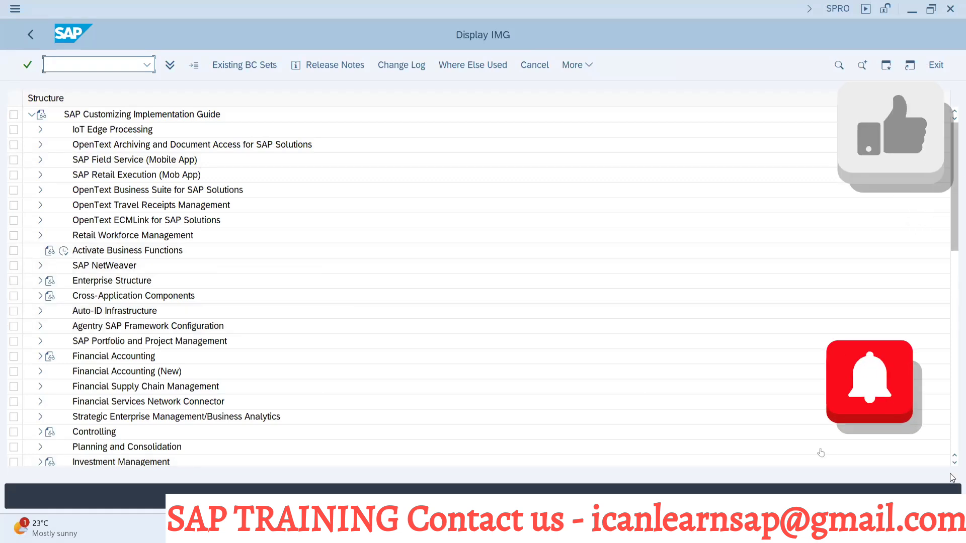
Step: Under Production > Basic Data > Bill of Material > General Data, open Define Material Types Allowed for BOM Header
scroll(328, 314, down, 7)
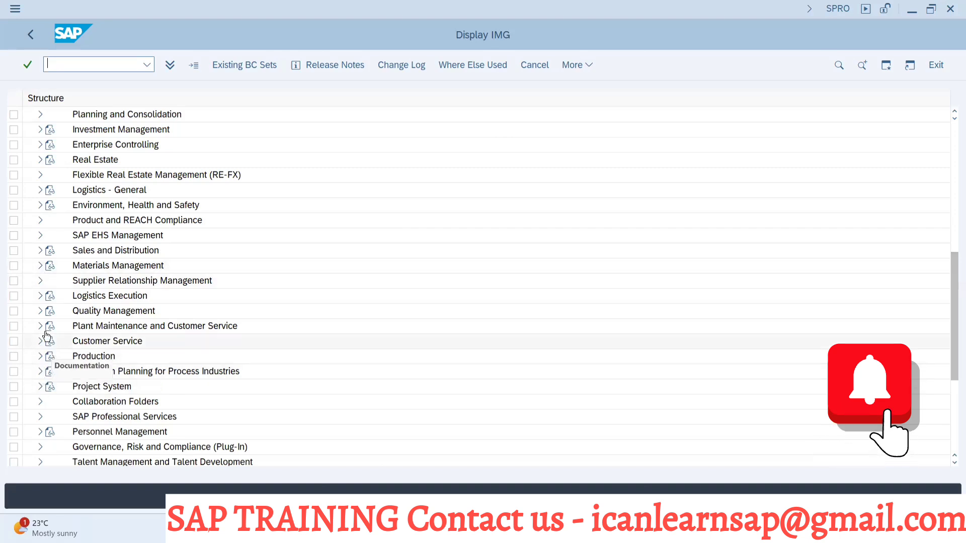
click(40, 356)
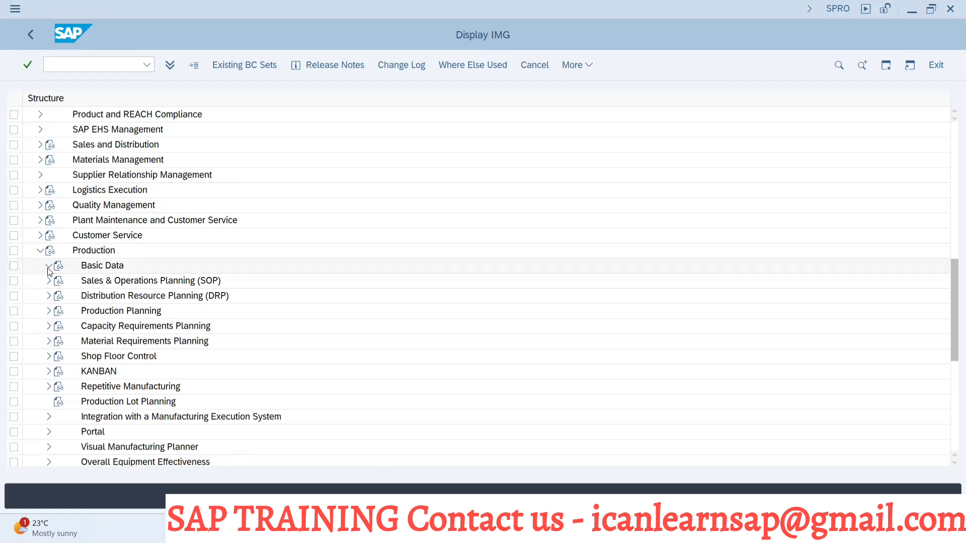
click(49, 267)
click(58, 281)
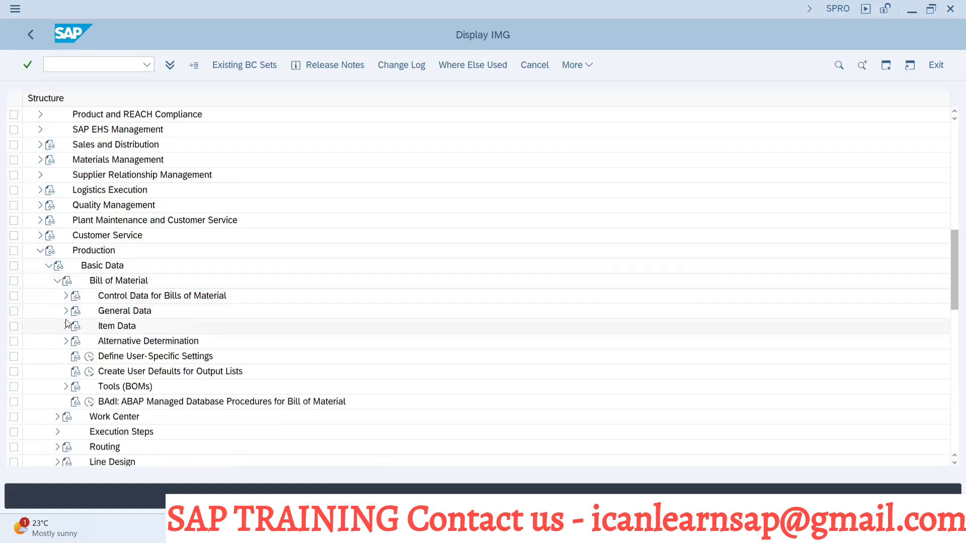
click(66, 296)
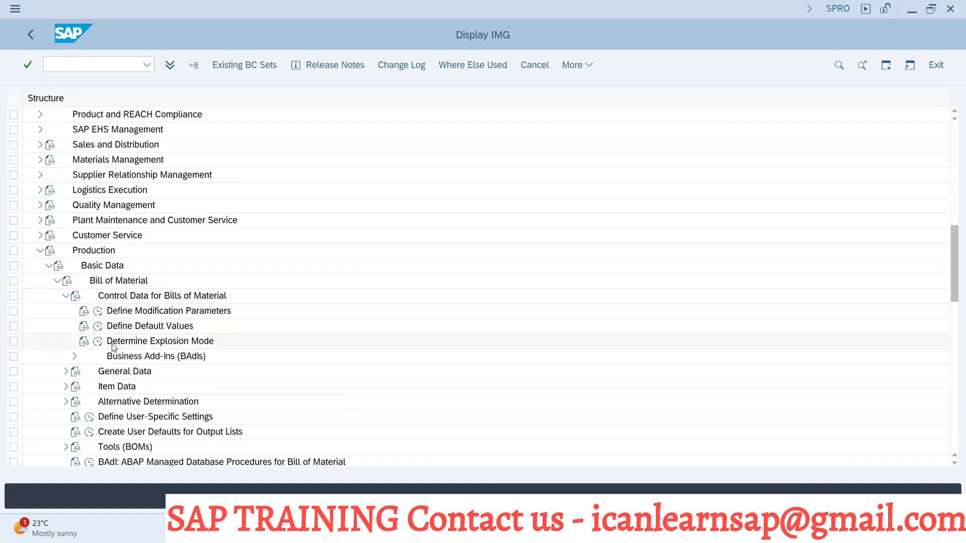
click(66, 373)
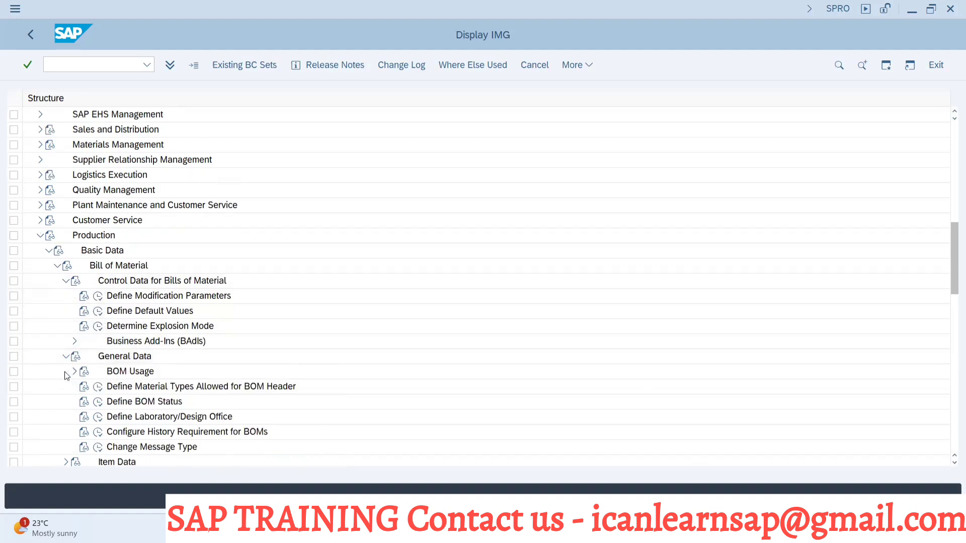
click(97, 387)
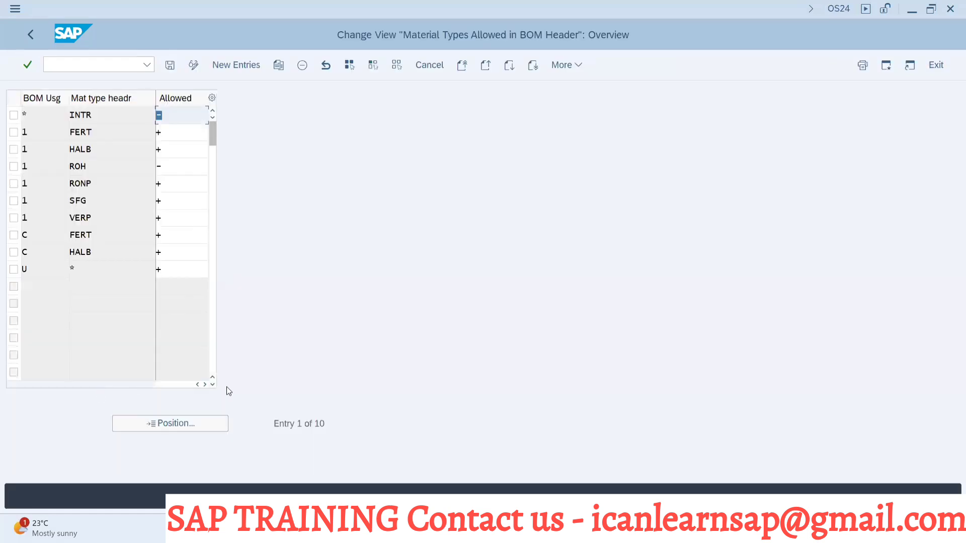
Step: In CS01, try a usage 1 BOM for BATERRY-CHARGER in plant 1000, hitting the ROH error
key(alt+Tab)
key(alt+Tab)
key(alt+Tab)
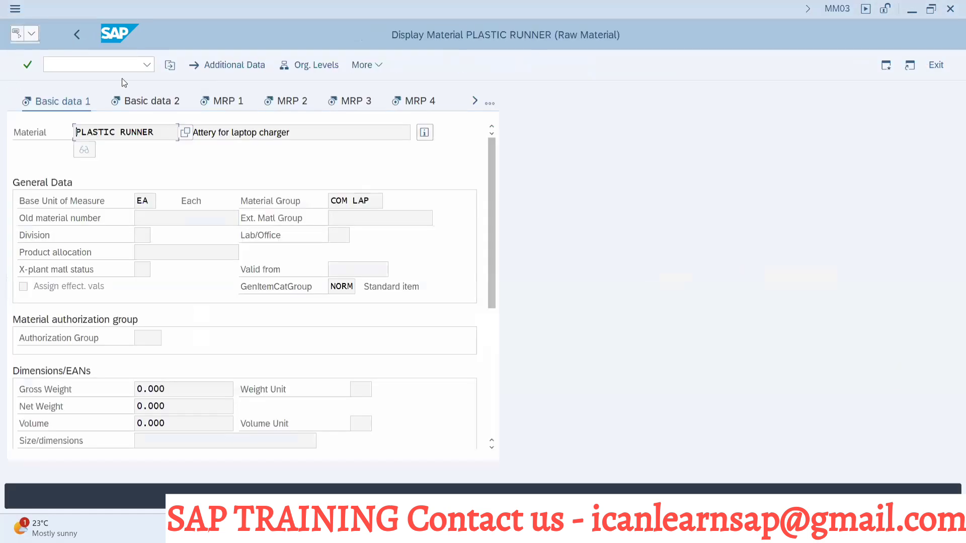
click(103, 61)
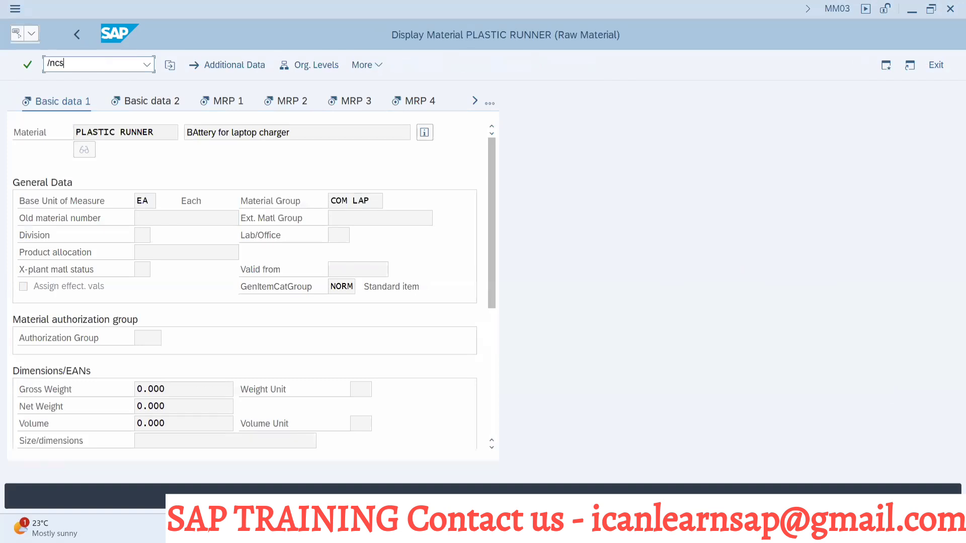
key(Return)
key(BackSpace)
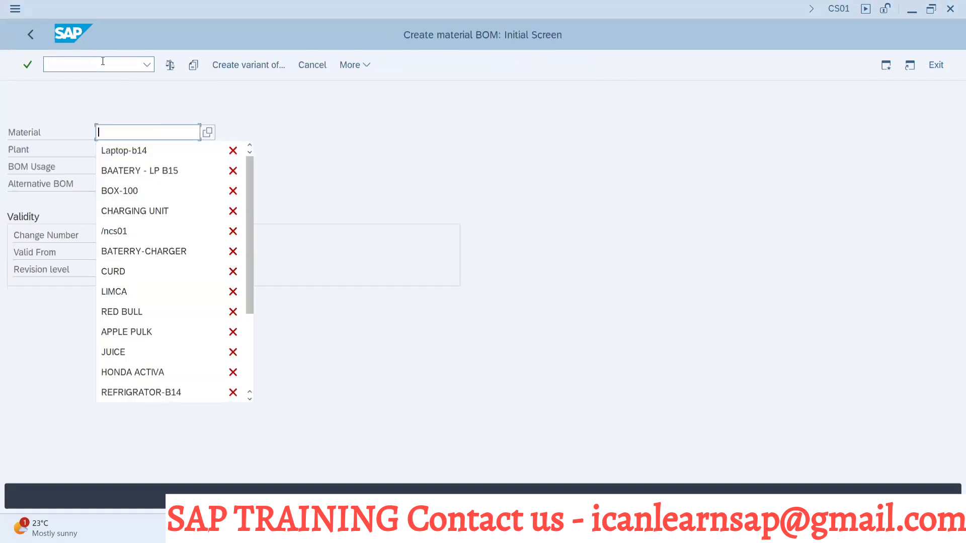
click(146, 251)
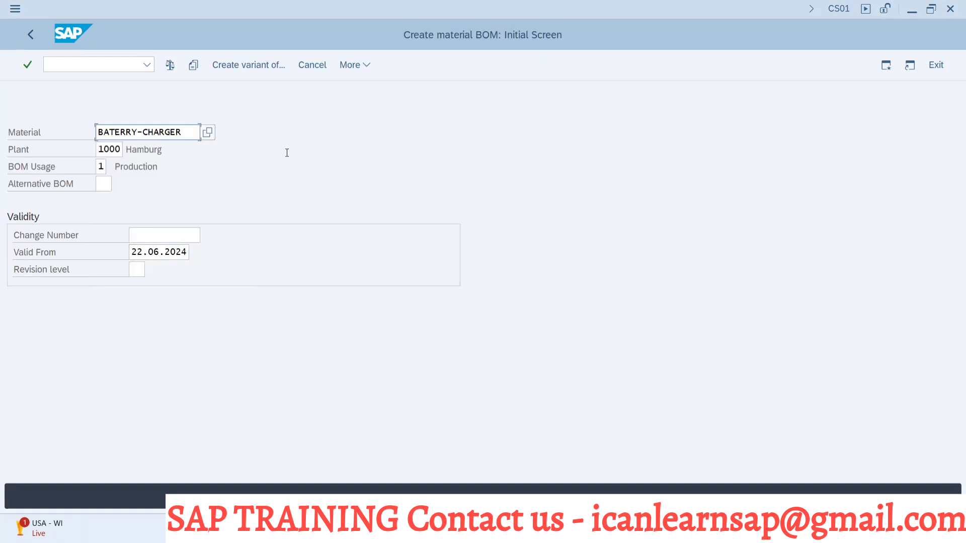
key(Return)
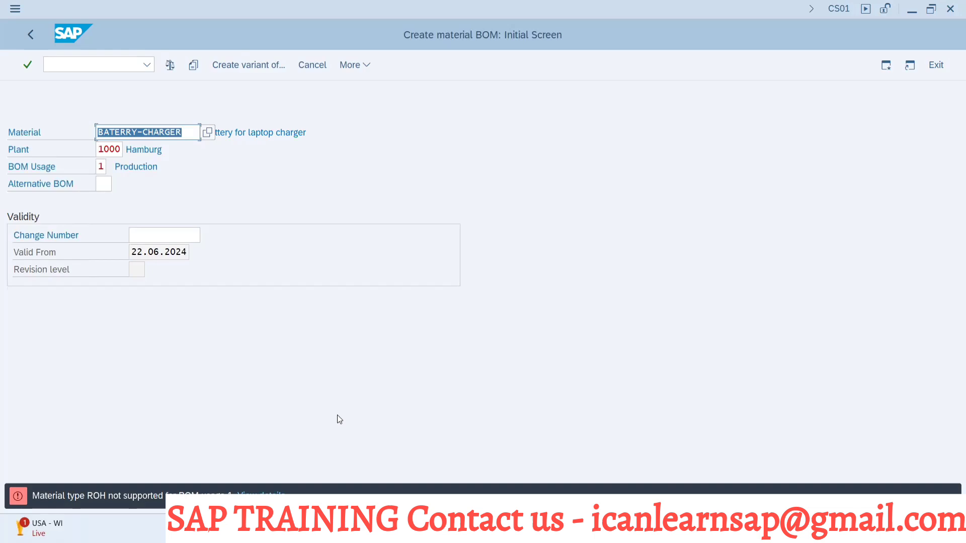
Step: Glance at the BOM Configuration slide, then switch back among the open windows
key(alt+Tab)
key(Tab)
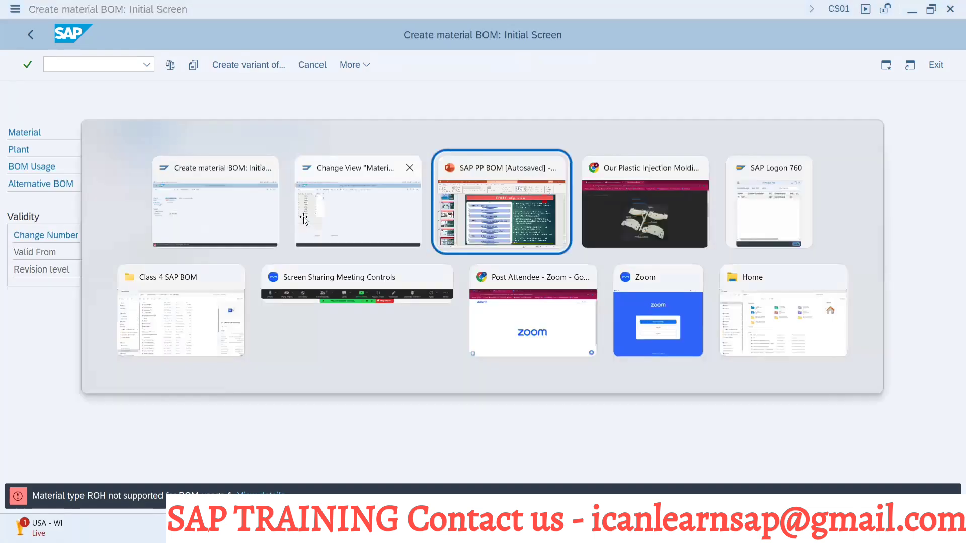
key(alt+Tab)
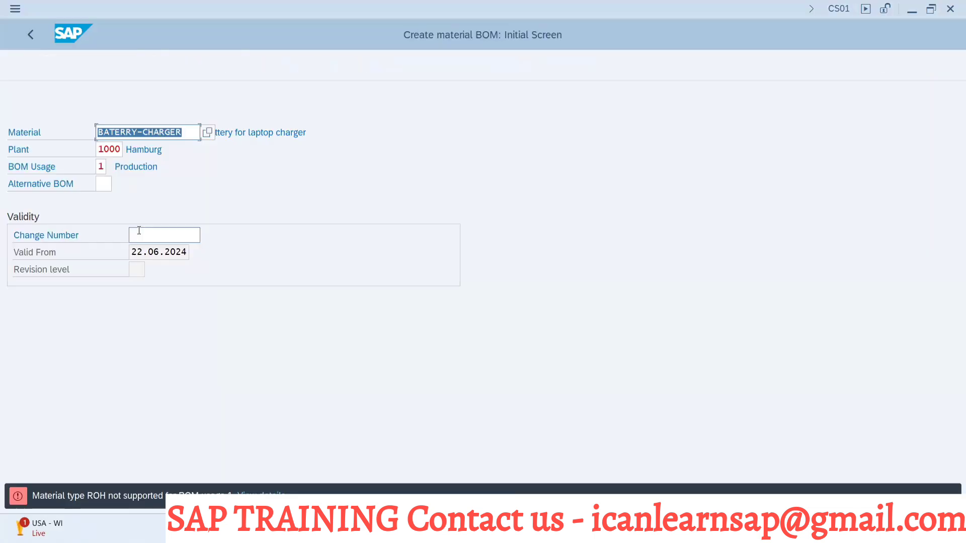
key(alt+Tab)
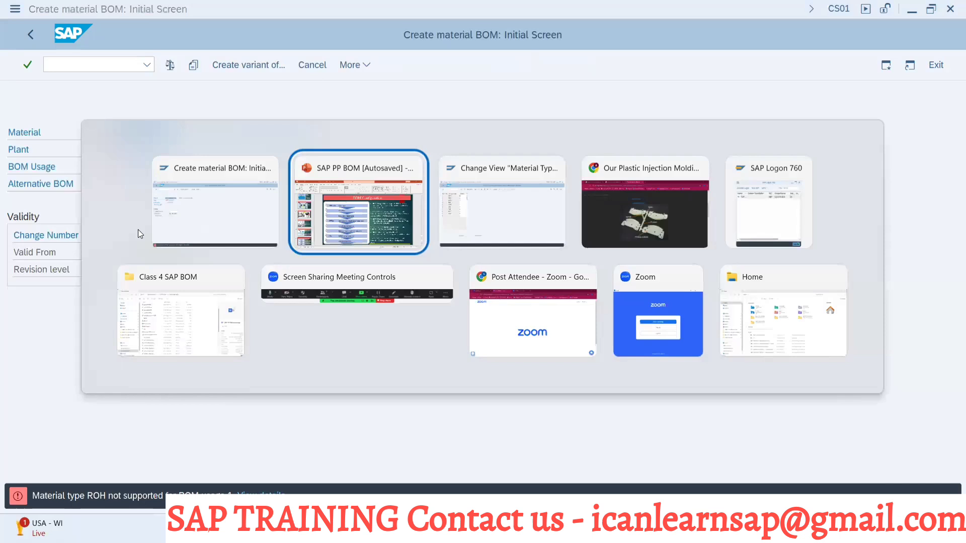
Step: In OS24, highlight usage 1 flags: ROH not allowed, FERT and HALB allowed
key(alt+Tab)
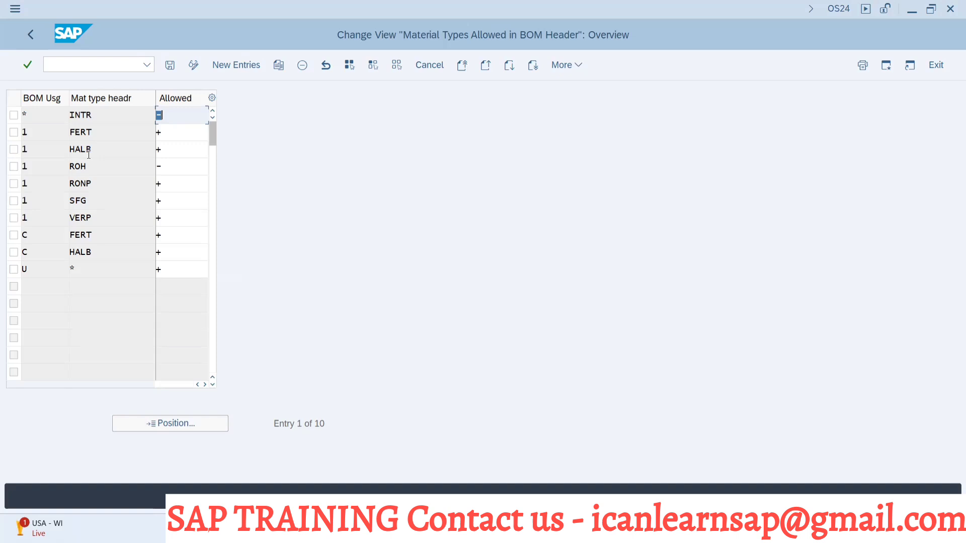
click(163, 169)
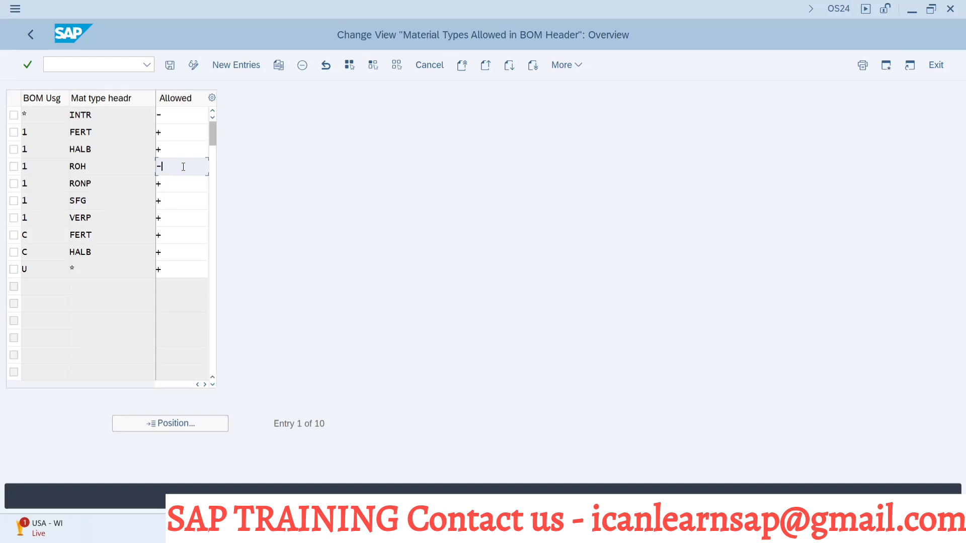
click(177, 134)
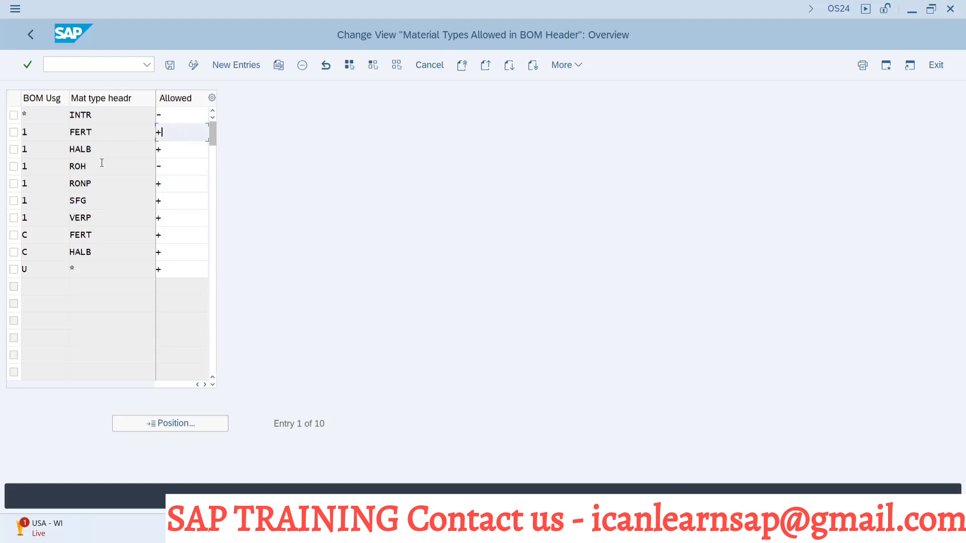
click(183, 144)
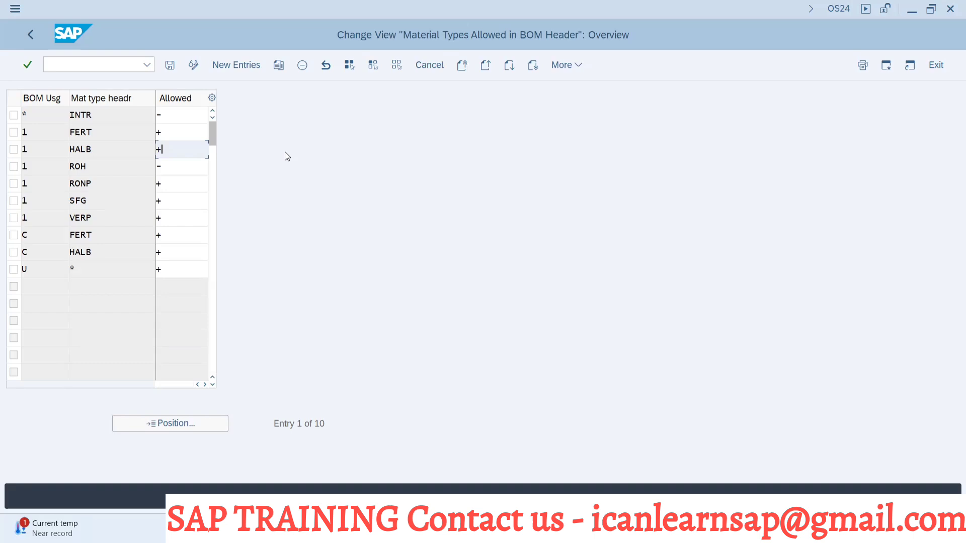
key(alt+Tab)
key(alt+Tab)
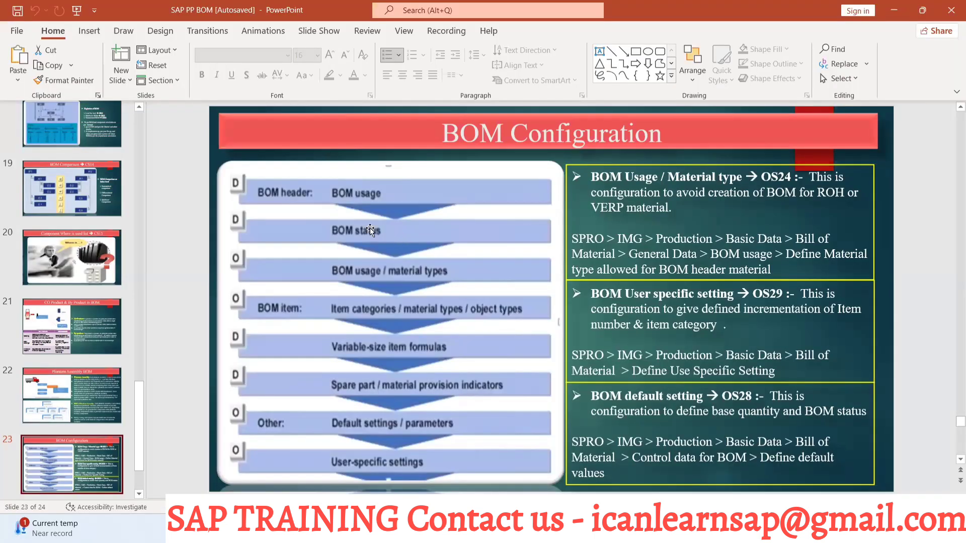
Step: Leave the OS24 table and review the BOM status definitions (OS23) alongside the slide
key(alt+Tab)
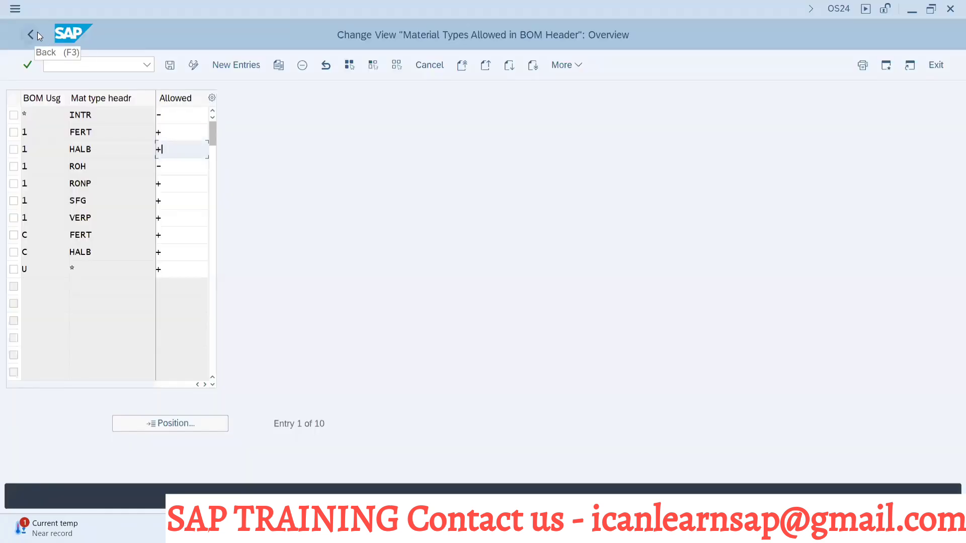
click(35, 33)
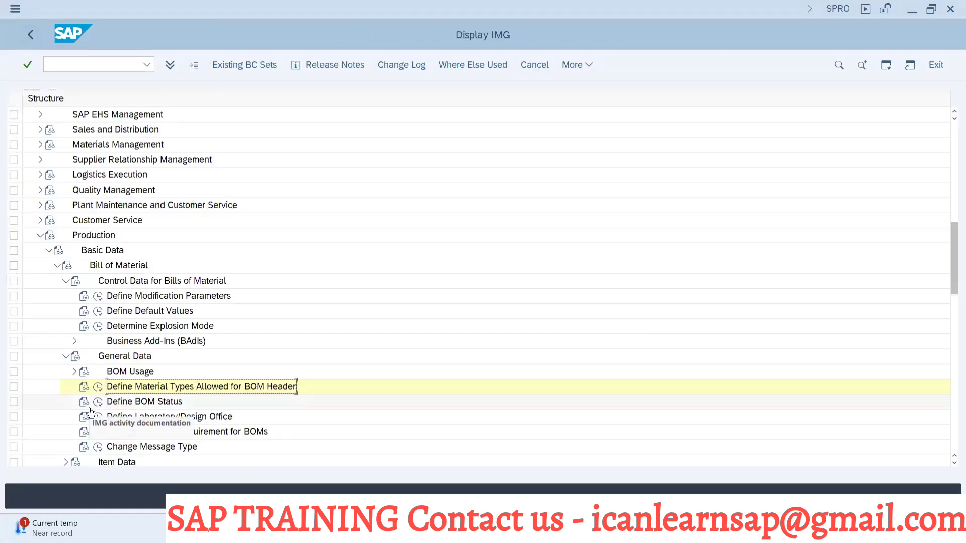
click(98, 401)
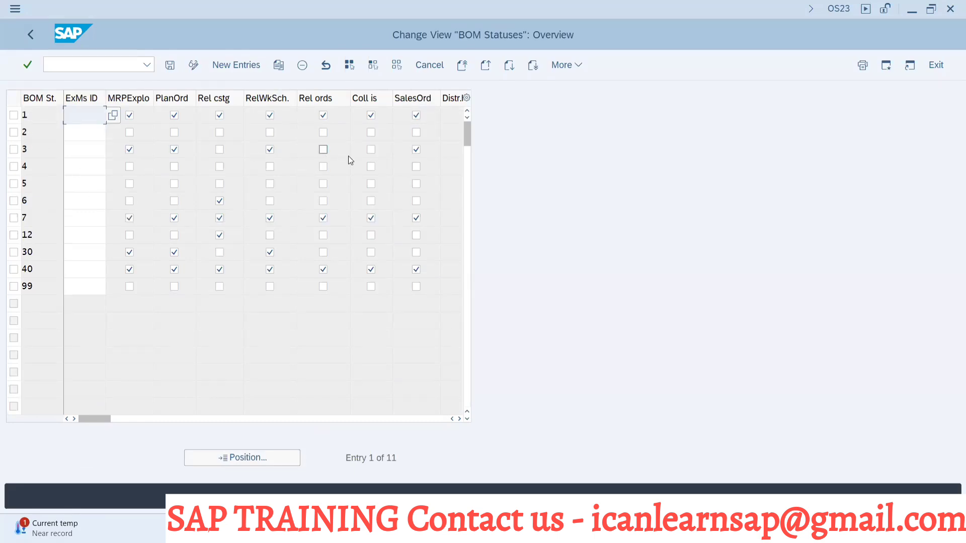
key(alt+Tab)
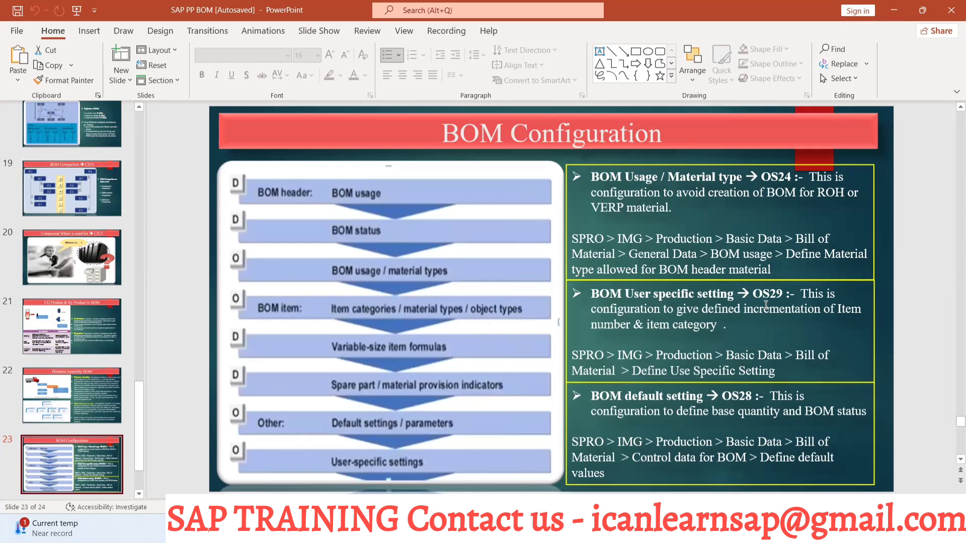
key(alt+Tab)
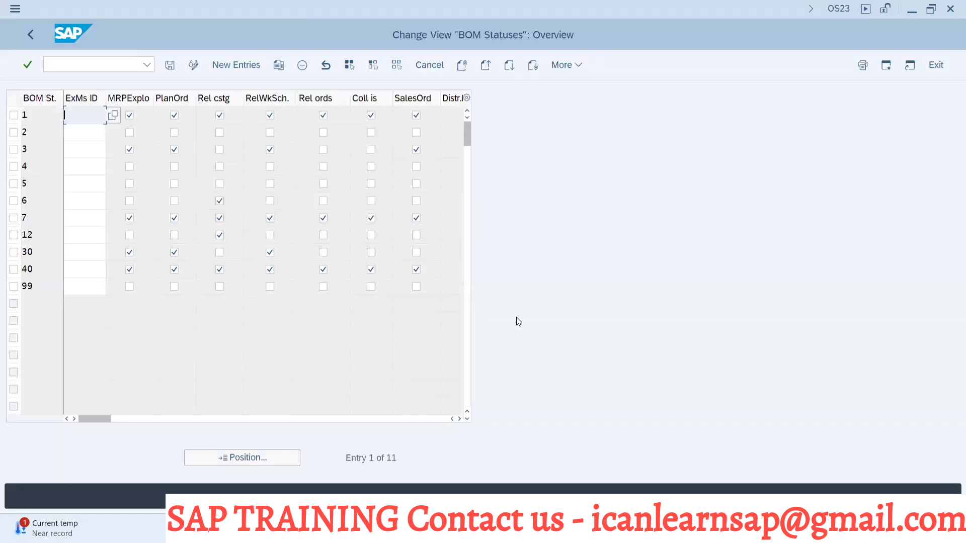
Step: Return to the IMG tree and open Define Modification Parameters (OS27)
click(31, 34)
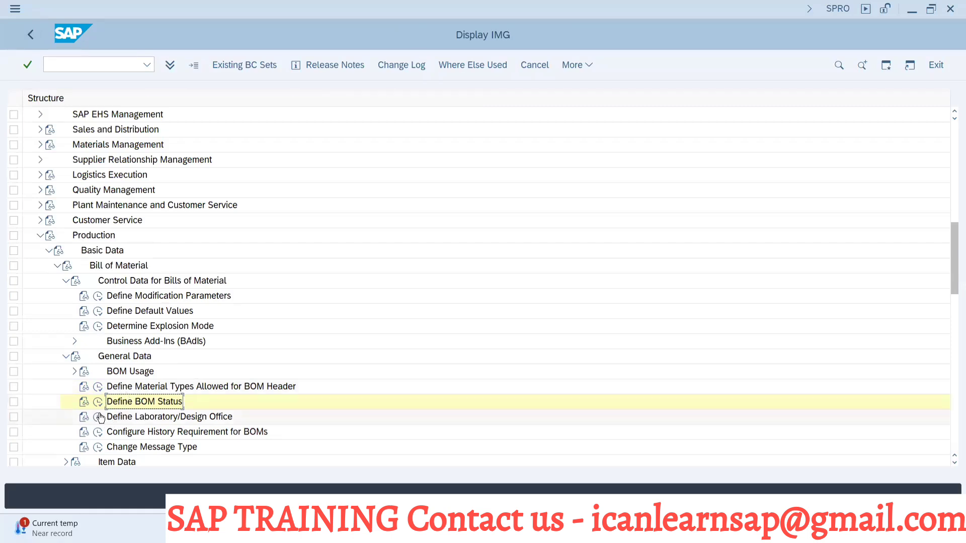
key(alt+Tab)
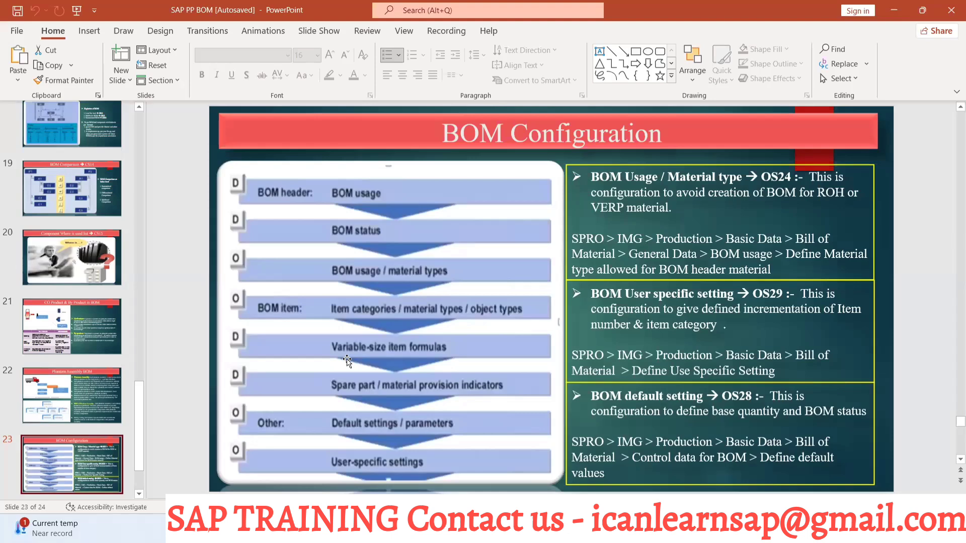
key(alt+Tab)
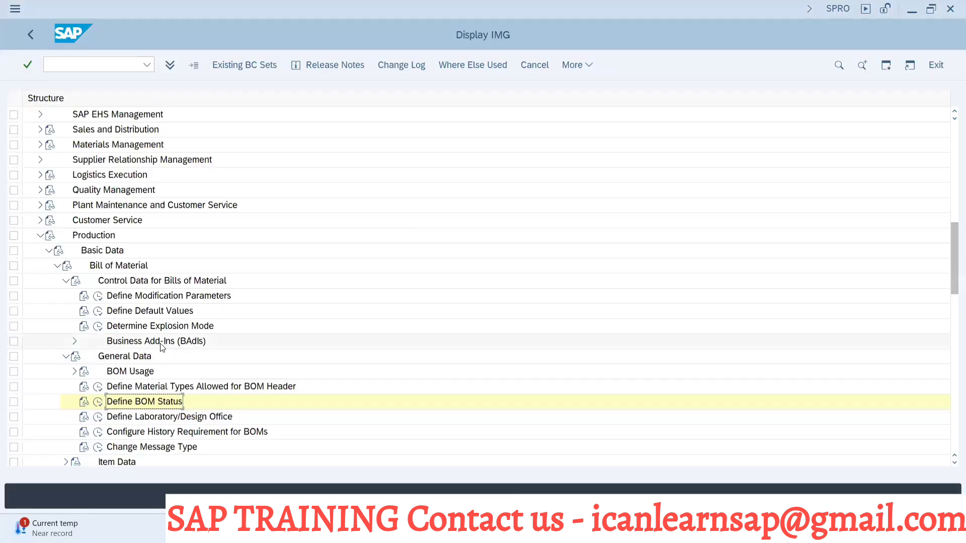
click(98, 298)
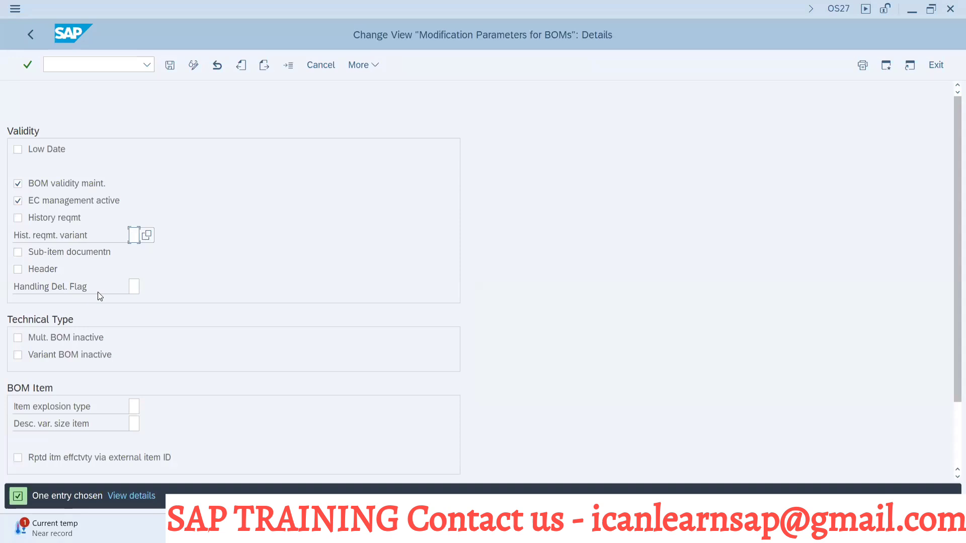
Step: Leave the OS27 modification parameters and expand the Item Data node in the IMG tree
click(33, 36)
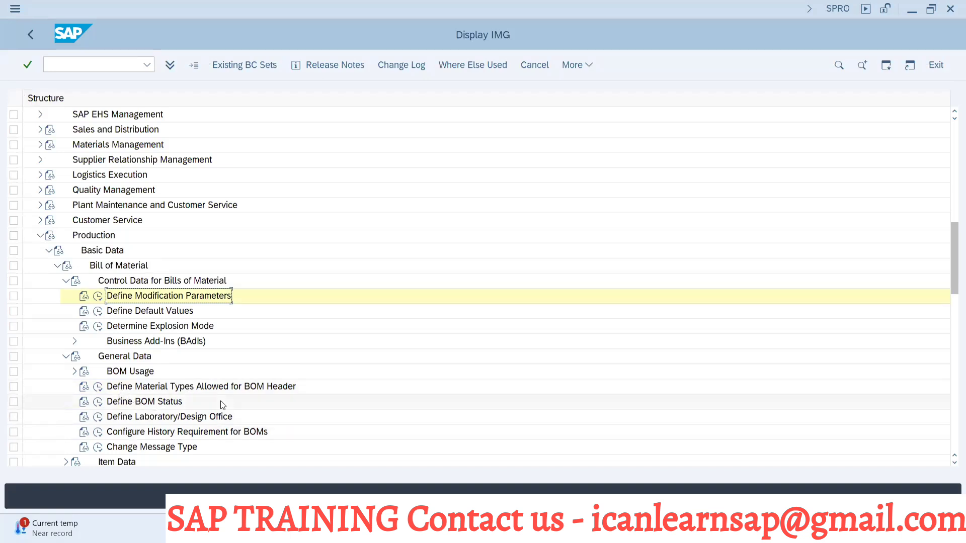
click(954, 461)
click(954, 462)
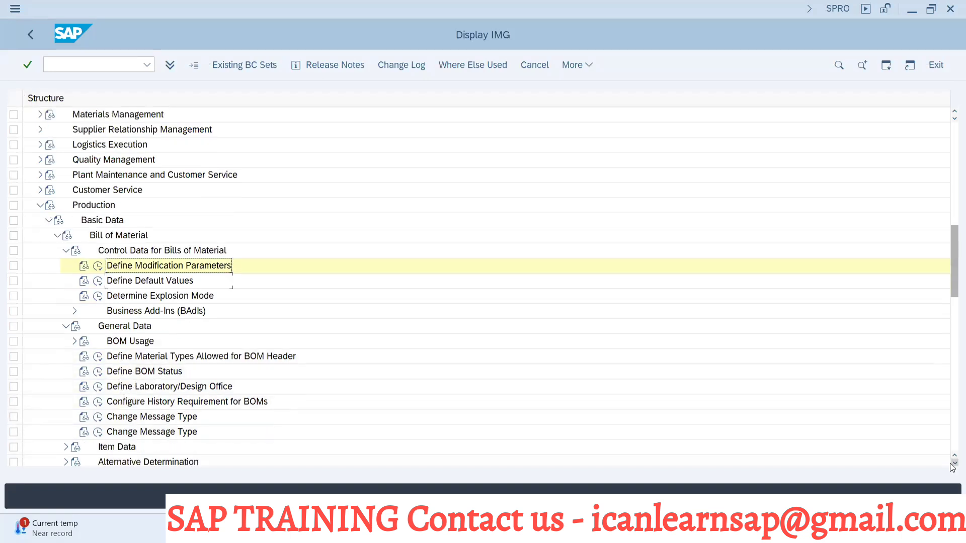
click(954, 462)
click(66, 416)
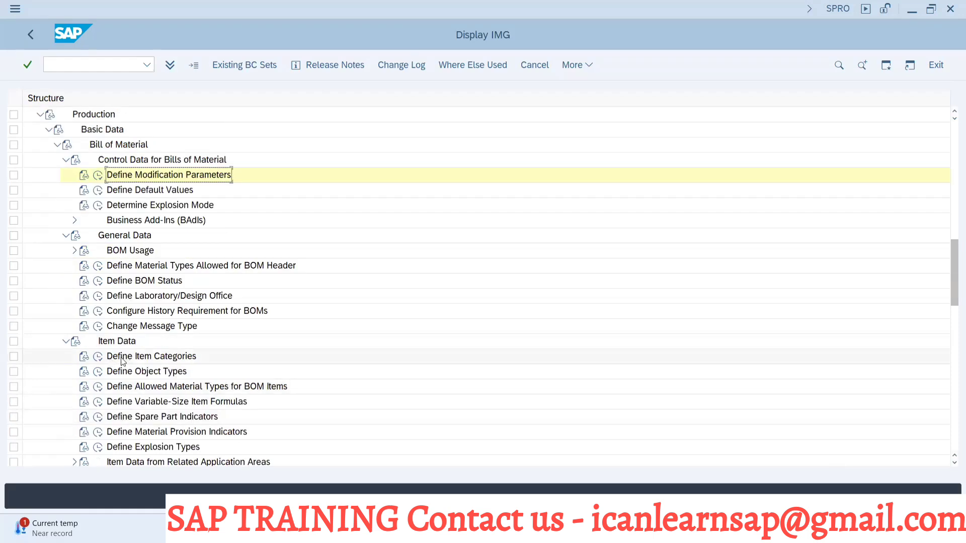
Step: Review the nine OS13 item categories (e.g. L stock, N non-stock, T text), then go back
click(99, 357)
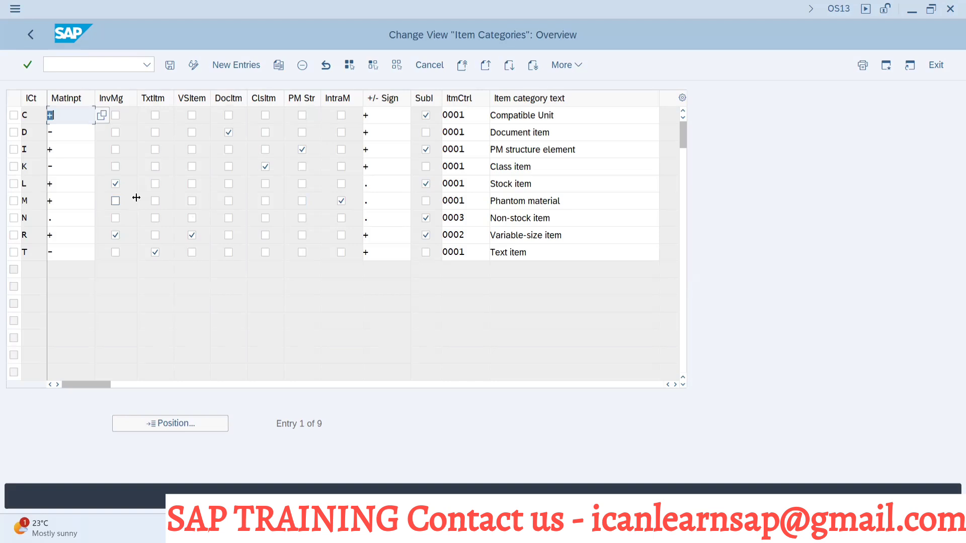
click(35, 36)
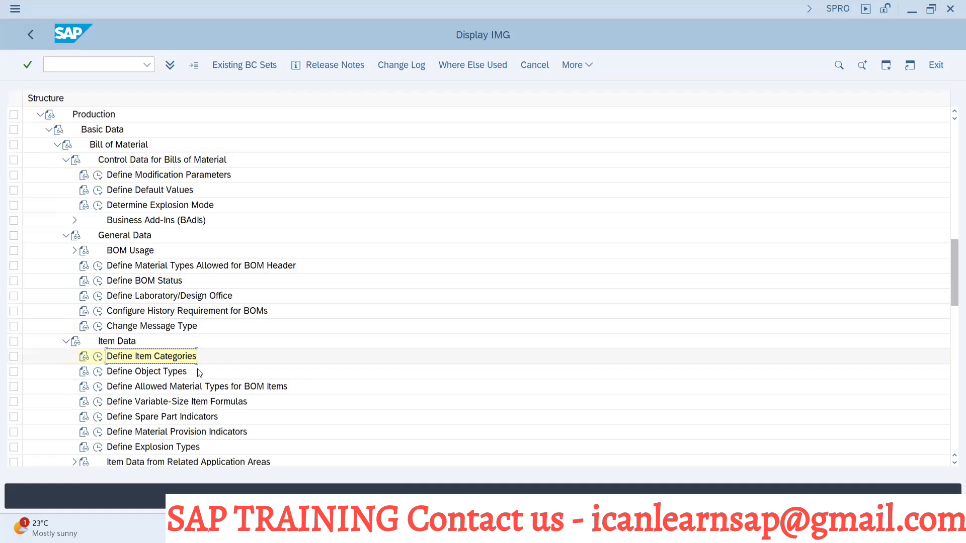
Step: Review the OS14 table showing all 10 material types allowed in BOM items, then go back
click(98, 387)
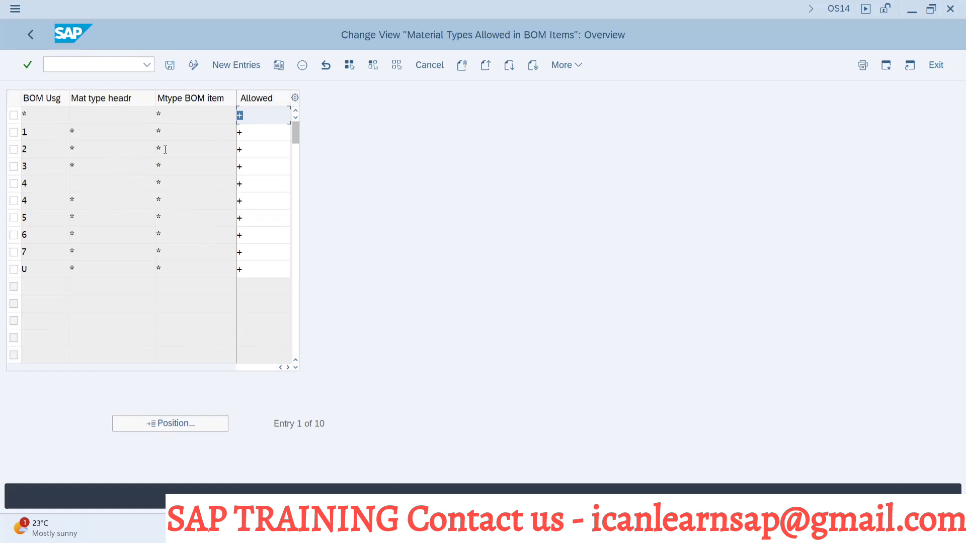
click(30, 34)
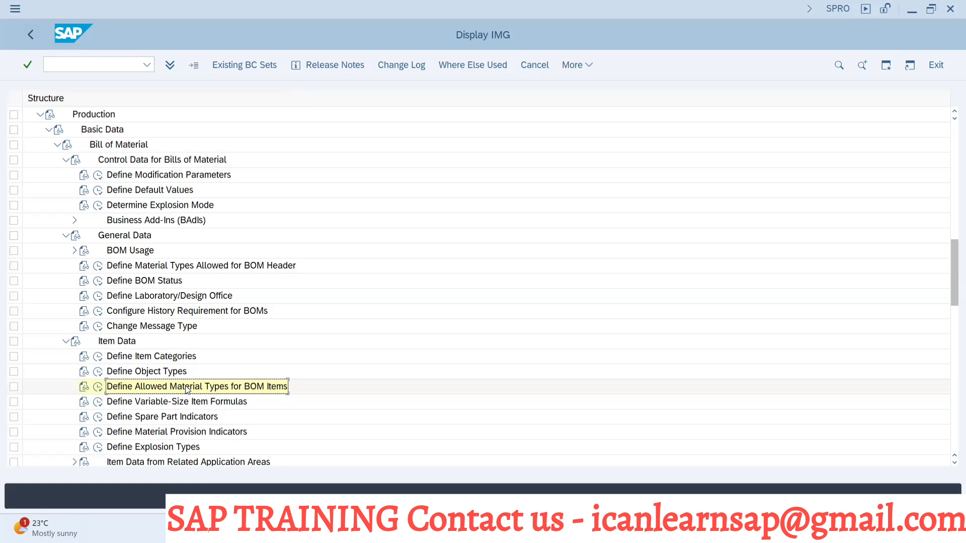
key(alt+Tab)
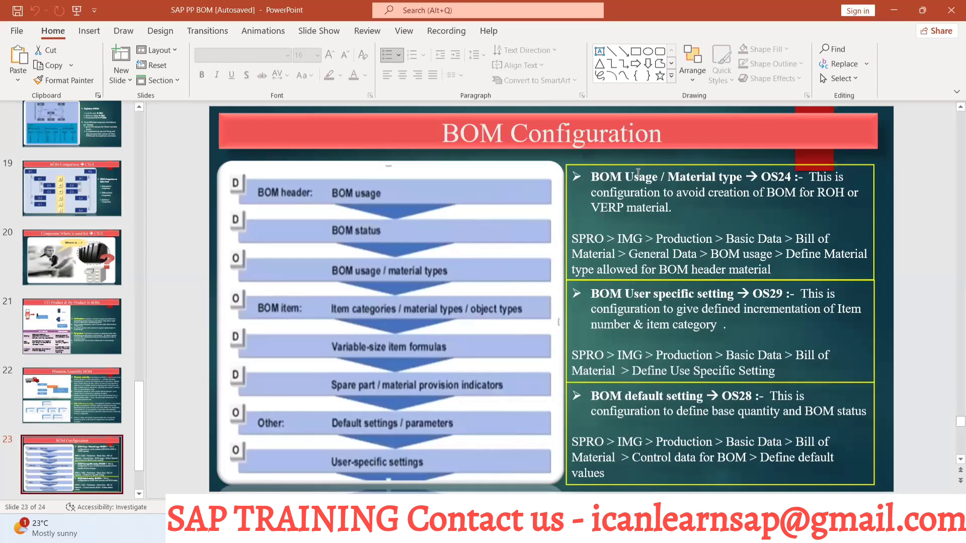
key(alt+Tab)
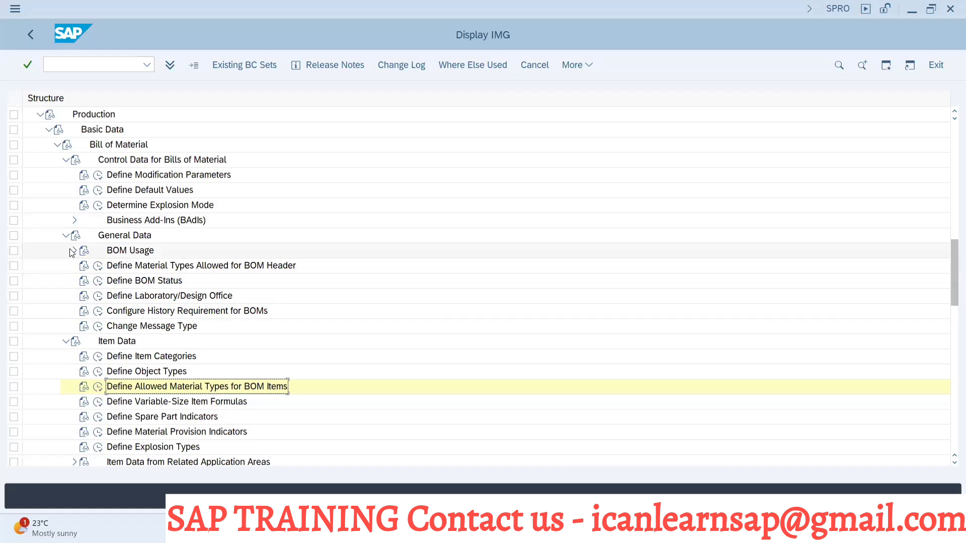
Step: Check OS28 default values (base quantity 1.000, status 1), then open a new SAP session
click(74, 251)
click(74, 254)
click(66, 342)
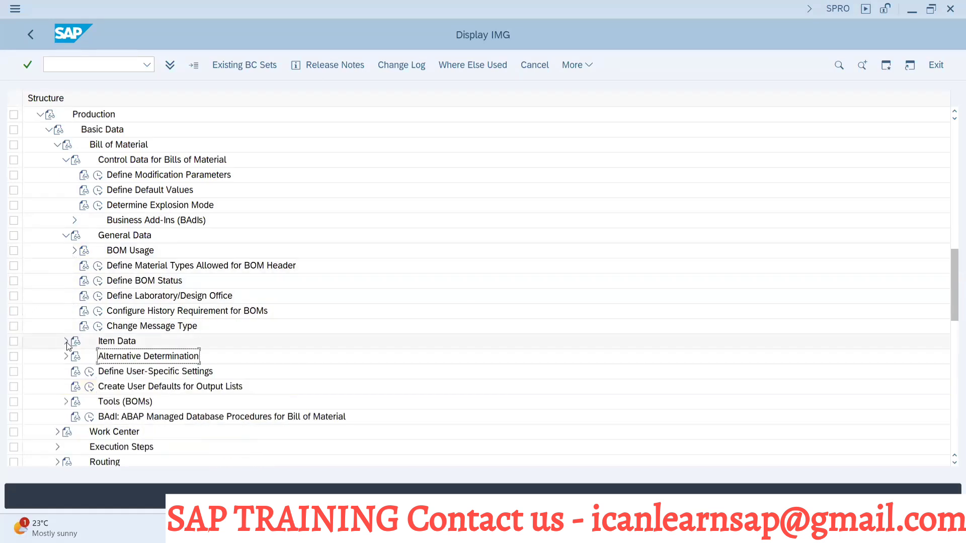
click(65, 236)
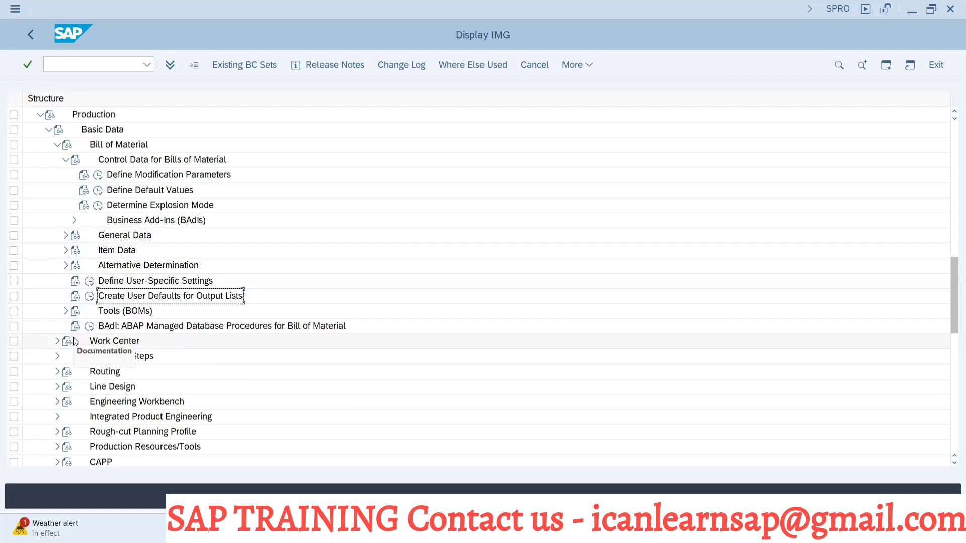
click(66, 236)
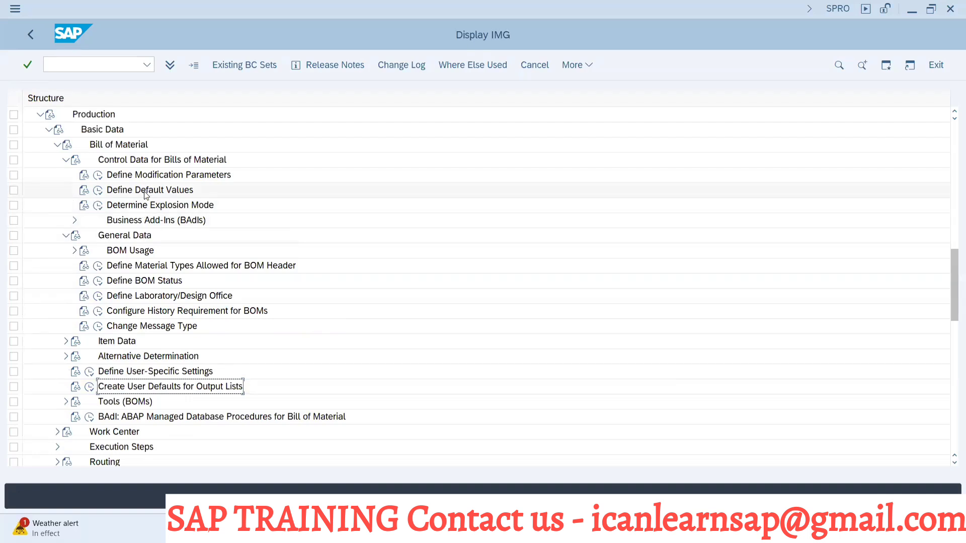
click(98, 191)
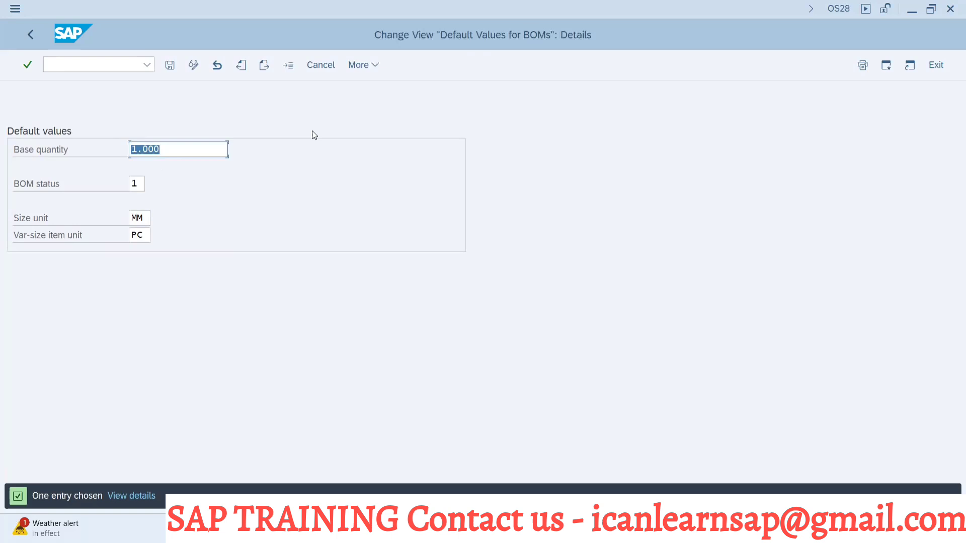
click(885, 65)
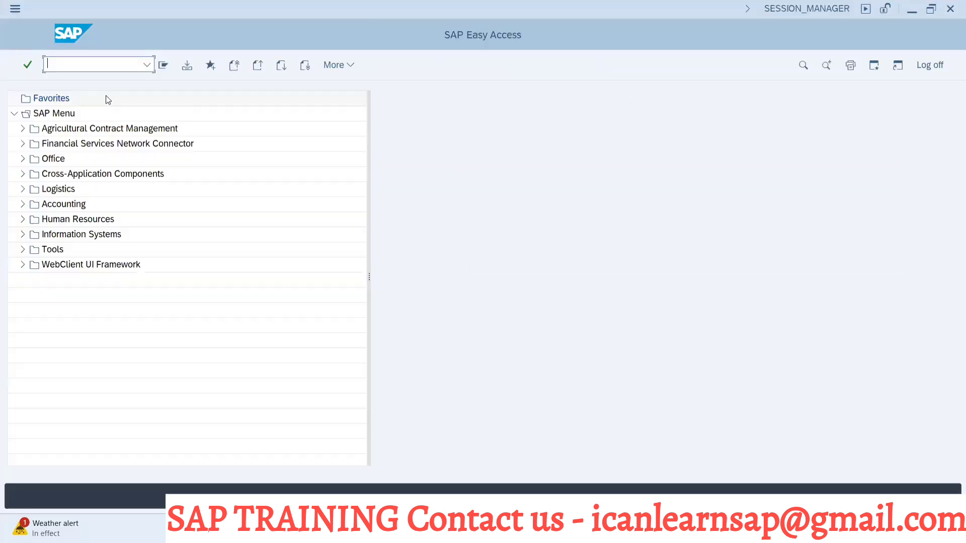
Step: Start CS01 for LAPTOP-B14 and display the new BOM's header data
text(cs01)
key(Return)
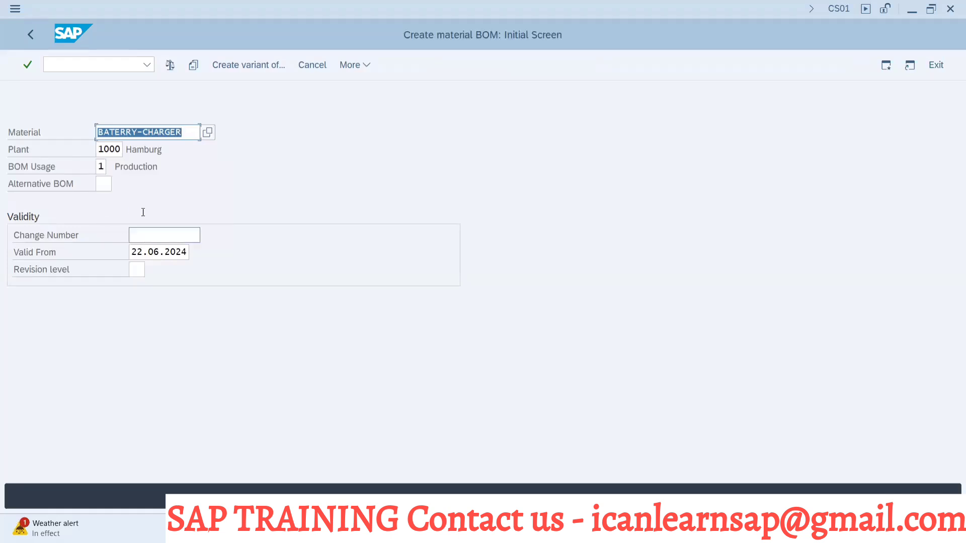
key(BackSpace)
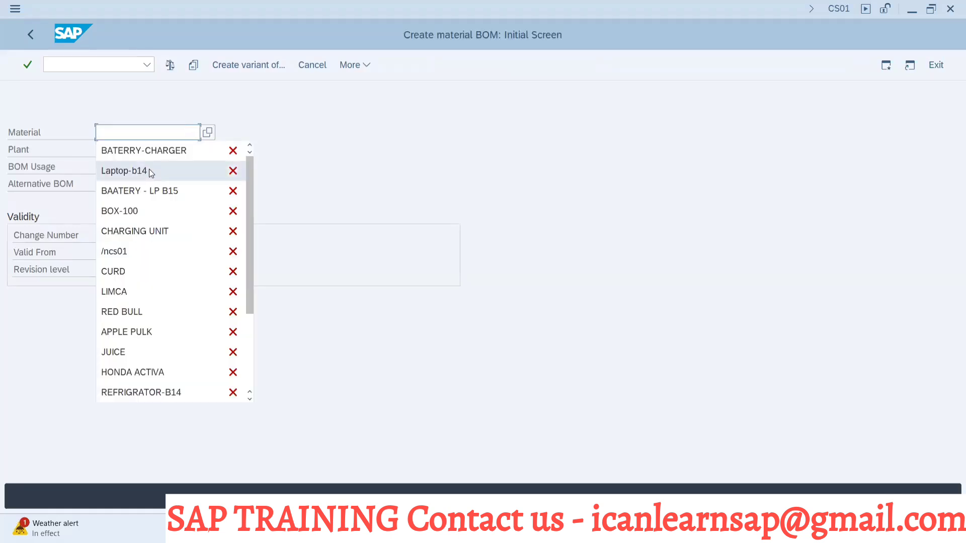
click(124, 171)
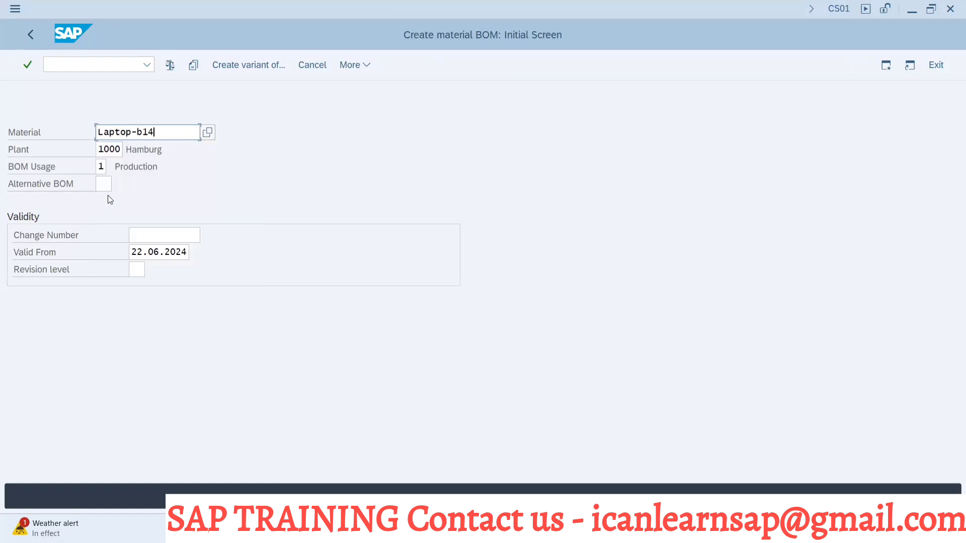
key(Return)
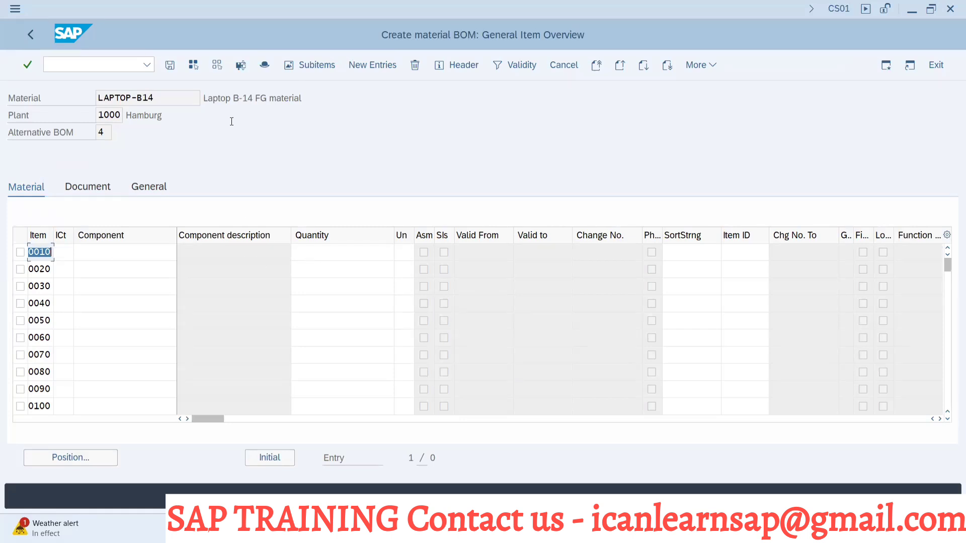
click(266, 65)
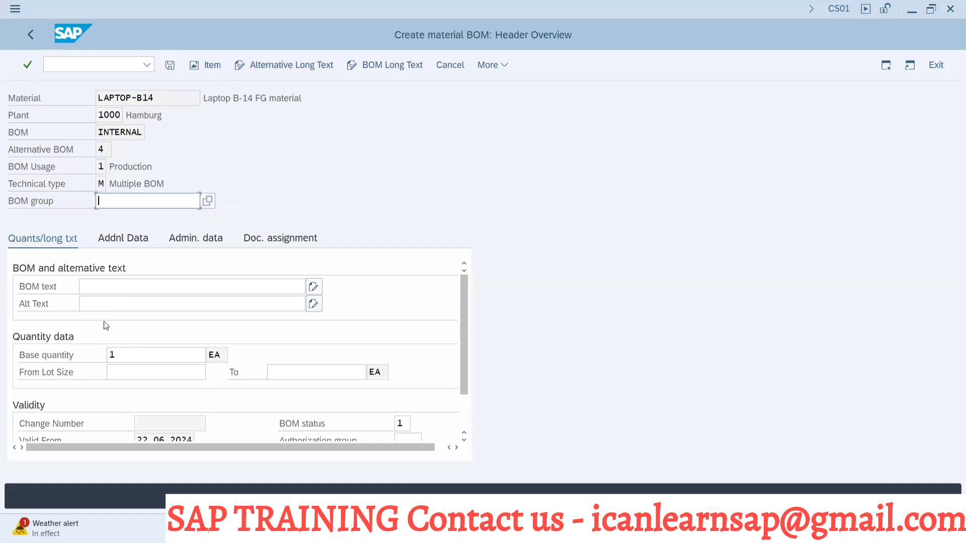
Step: Compare the header's base quantity and BOM status against the OS28 default values
key(alt+Tab)
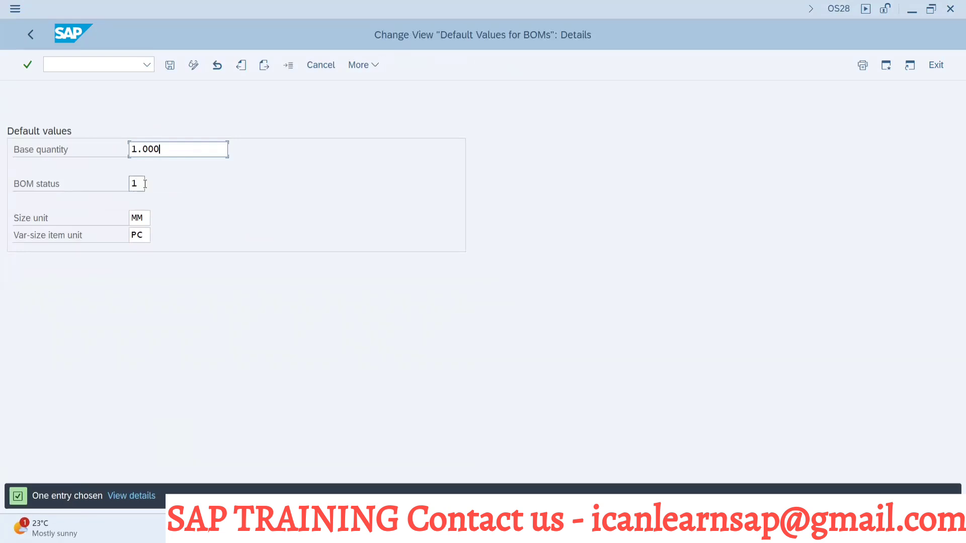
click(140, 184)
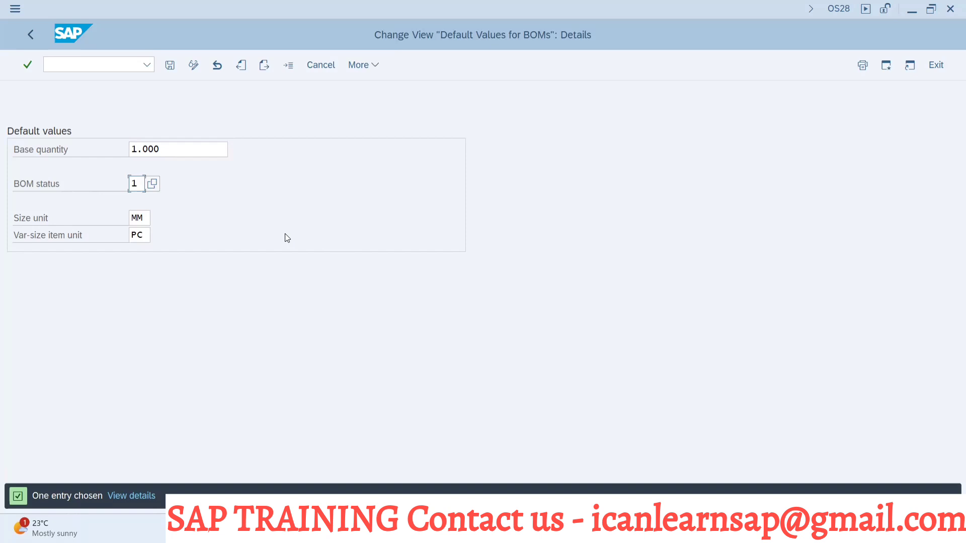
key(alt+Tab)
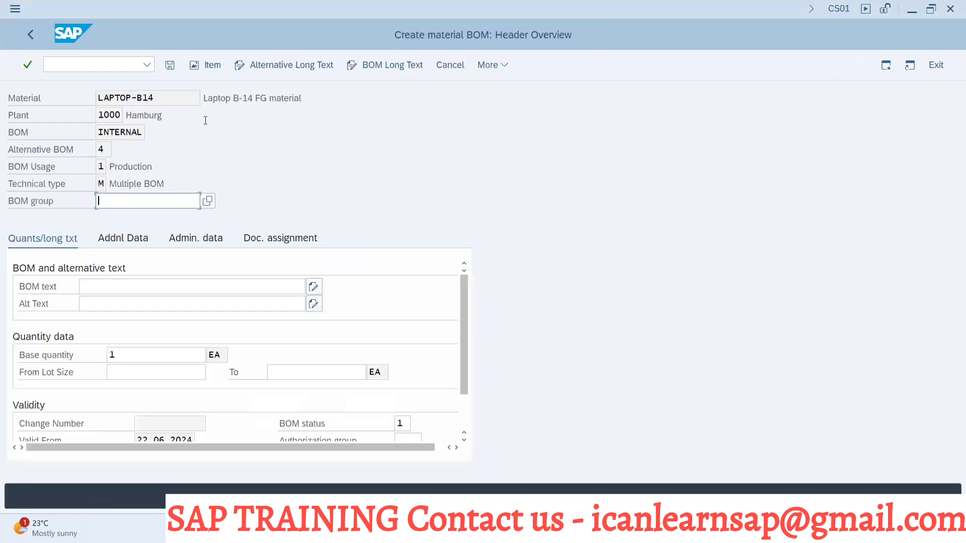
key(alt+Tab)
Step: Open the user-specific BOM settings (OS29), then exit the LAPTOP-B14 BOM header without saving
click(26, 33)
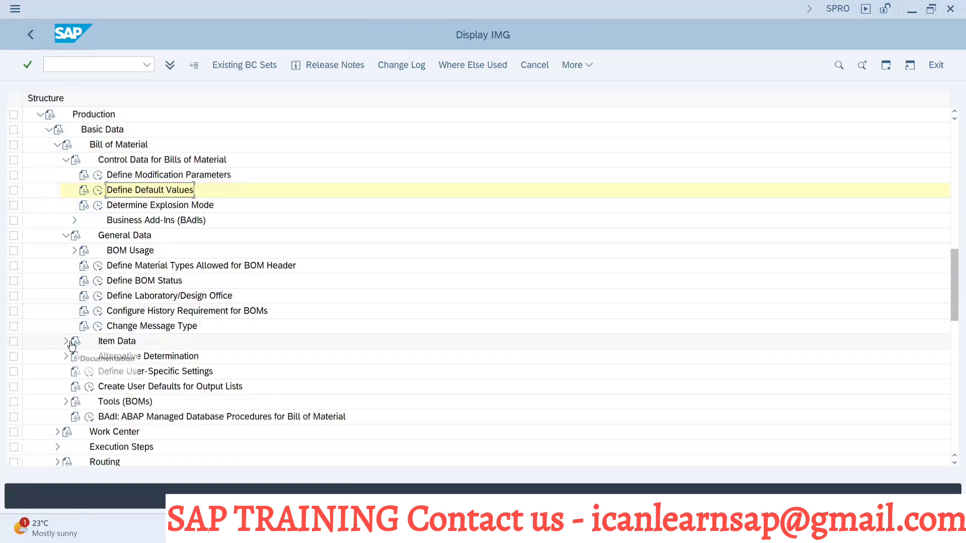
click(91, 375)
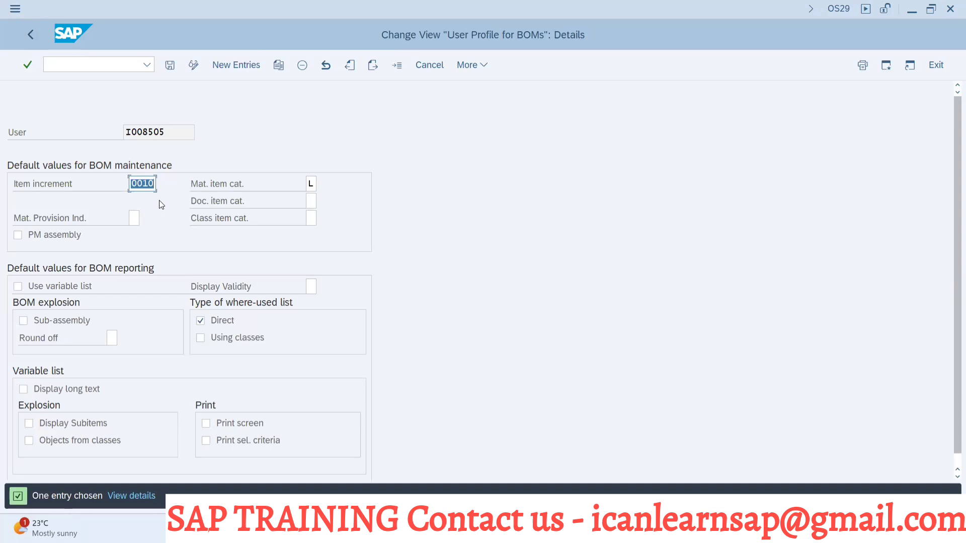
key(alt+Tab)
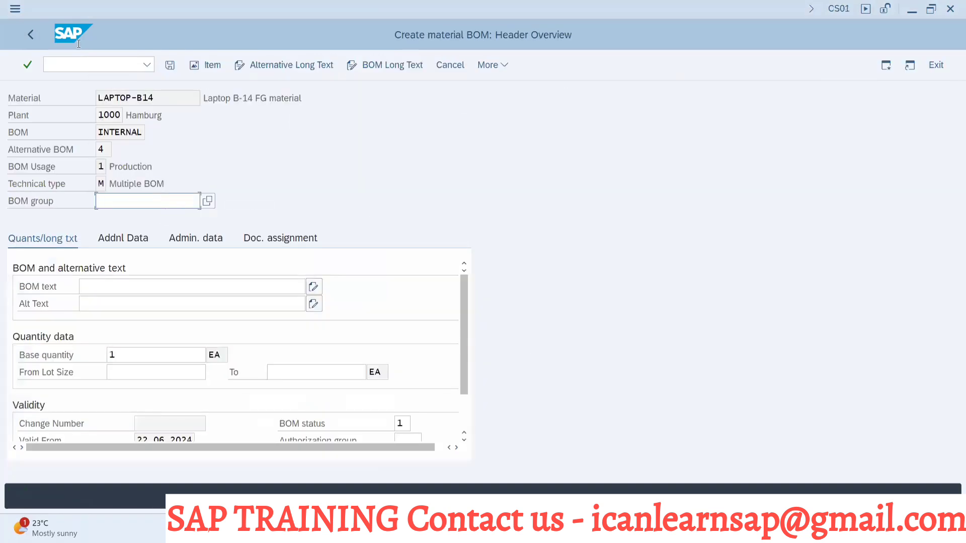
click(27, 32)
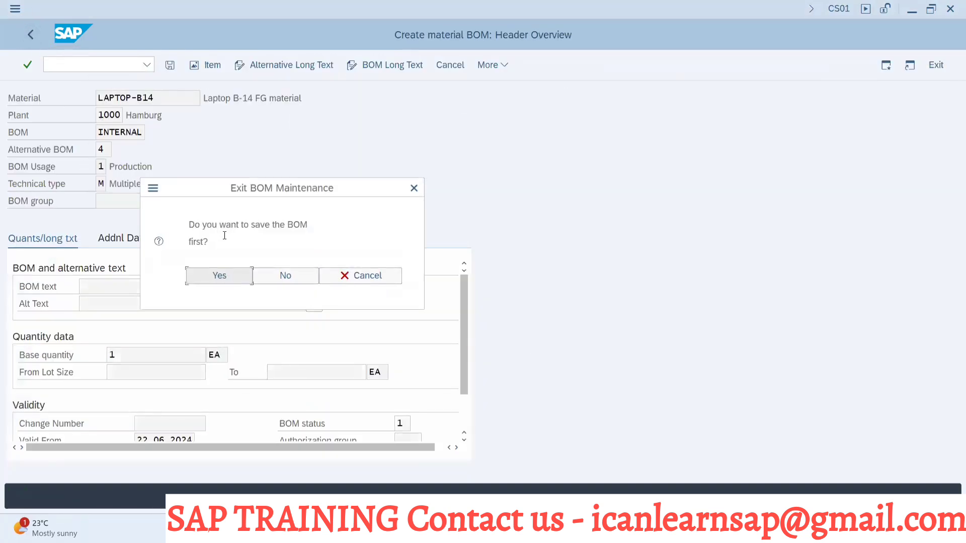
click(289, 281)
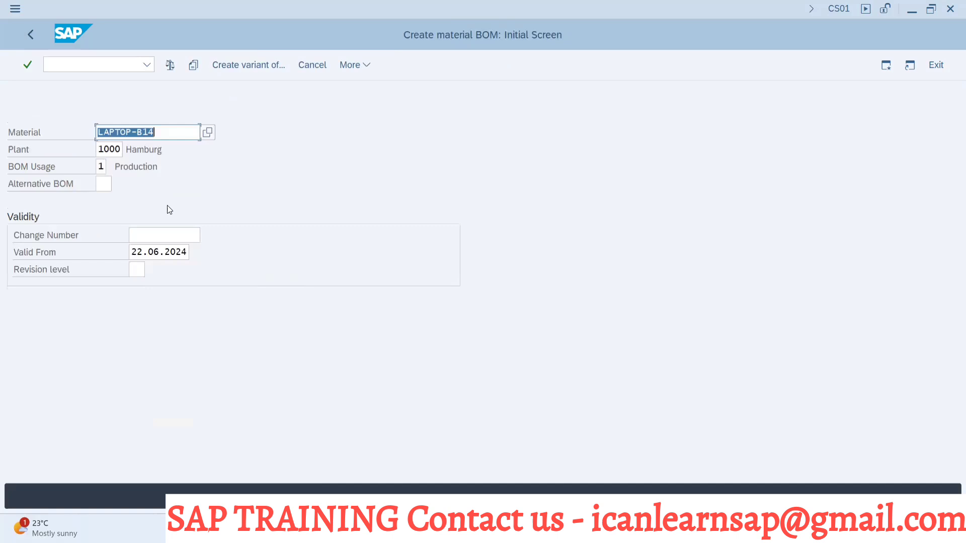
Step: Confirm the initial data to reach the item overview of alternative BOM 4 for LAPTOP-B14
key(Return)
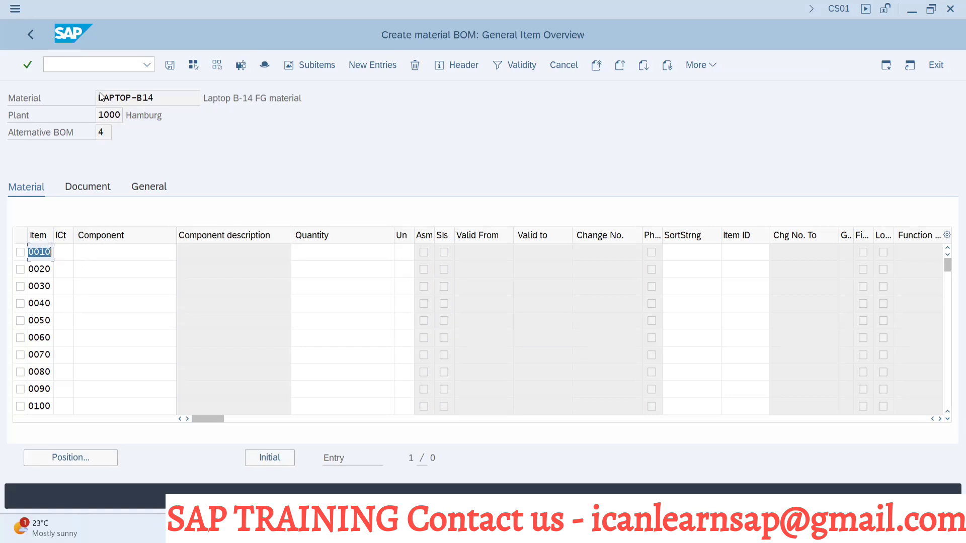
Step: Open alternative BOM 2 of LAPTOP-B14 for change in CS02
click(86, 69)
text(/ncs02)
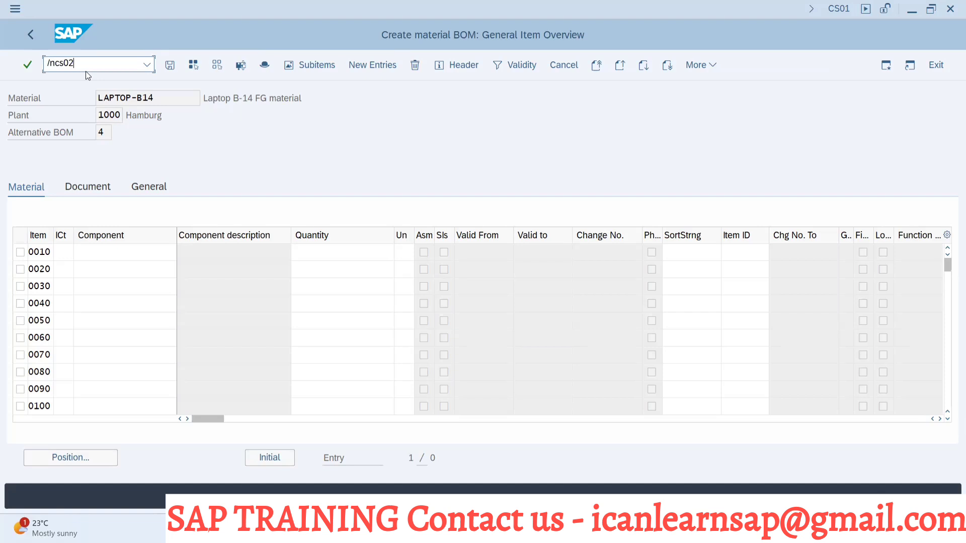
key(Return)
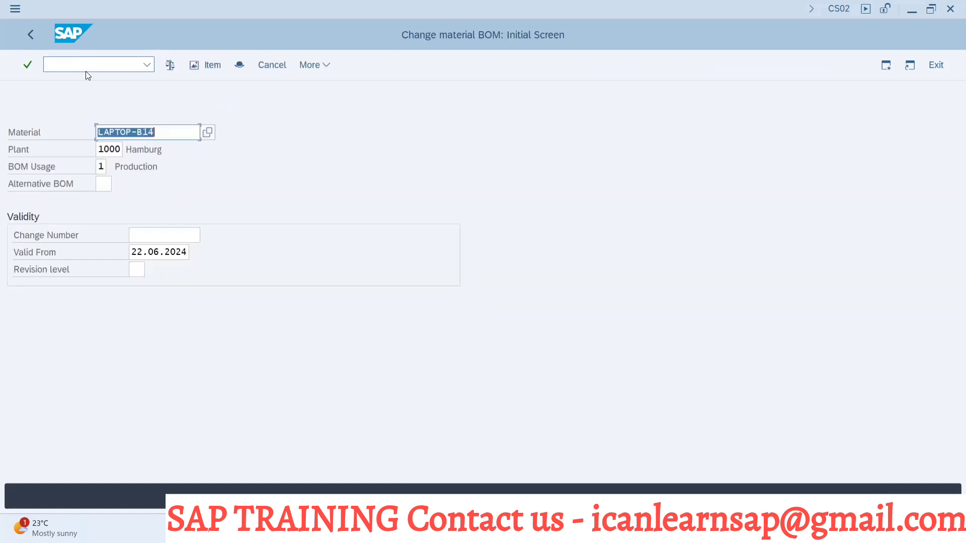
click(108, 187)
text(2)
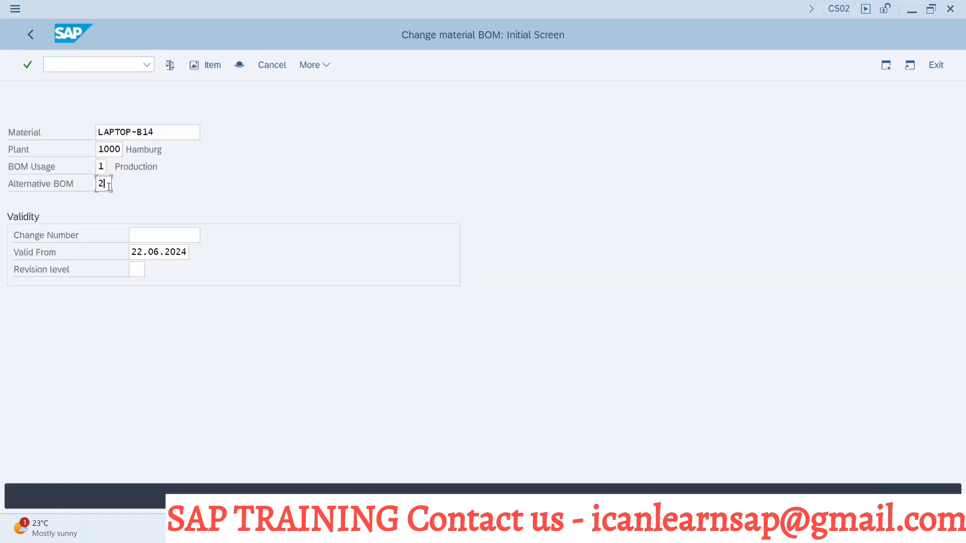
key(Return)
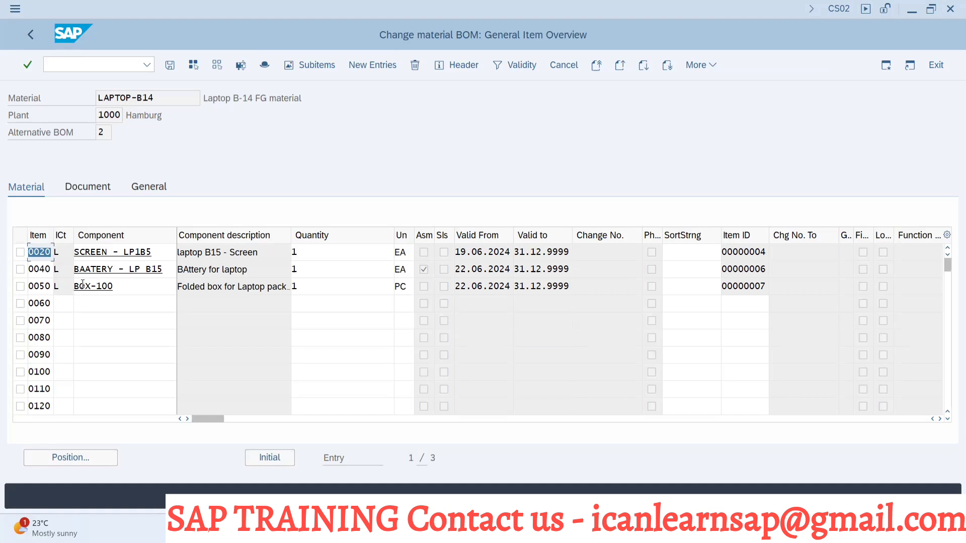
Step: Renumber the battery item from 0040 to 0025 and the BOX-100 item from 0050 to 0030
click(49, 287)
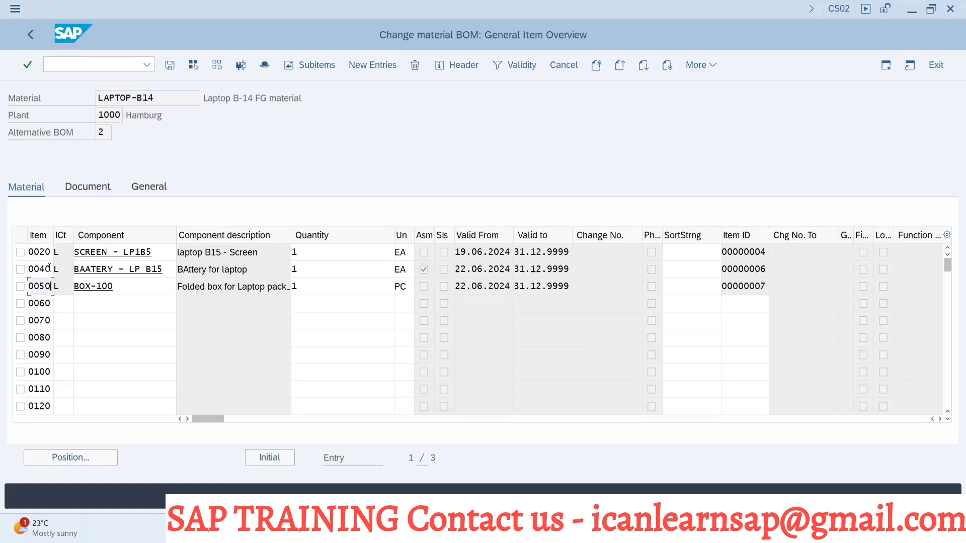
click(49, 268)
key(BackSpace)
key(BackSpace)
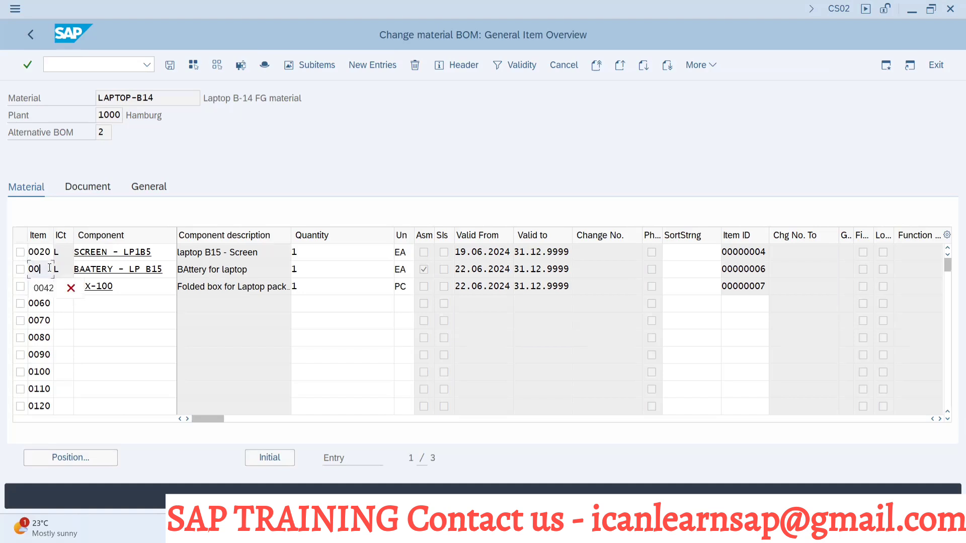
text(25)
key(Return)
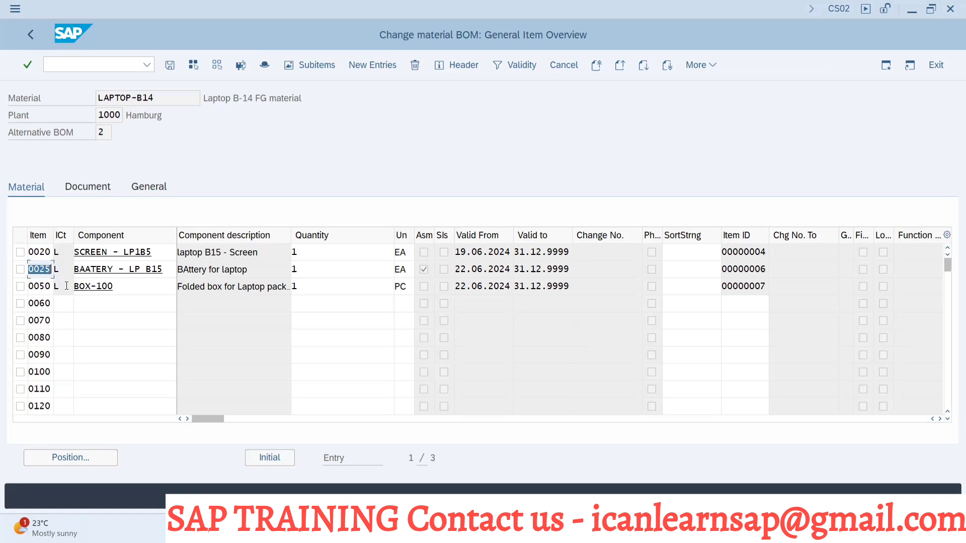
click(48, 286)
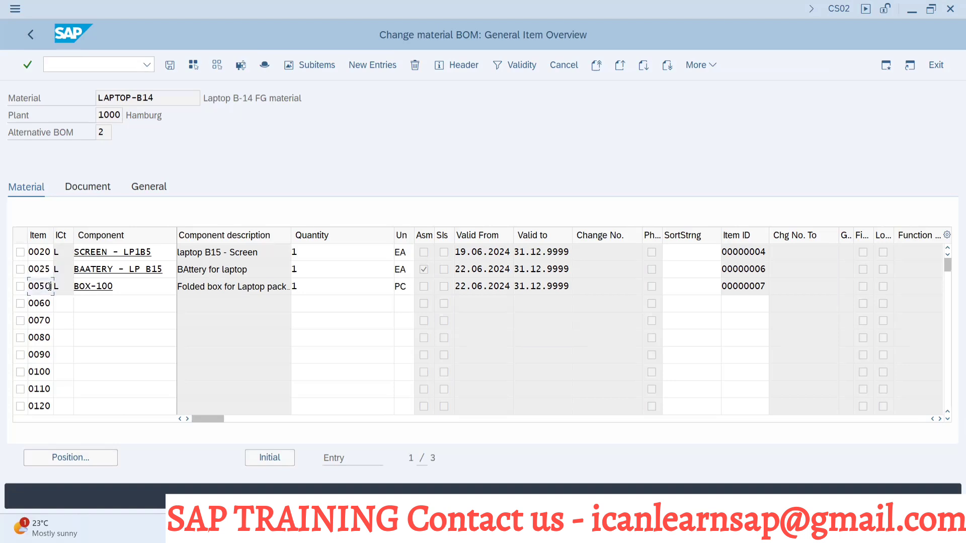
key(BackSpace)
key(BackSpace)
text(30)
key(Return)
Step: Check the 0010 item increment in the OS29 profile details, then go back to the overview
key(alt+Tab)
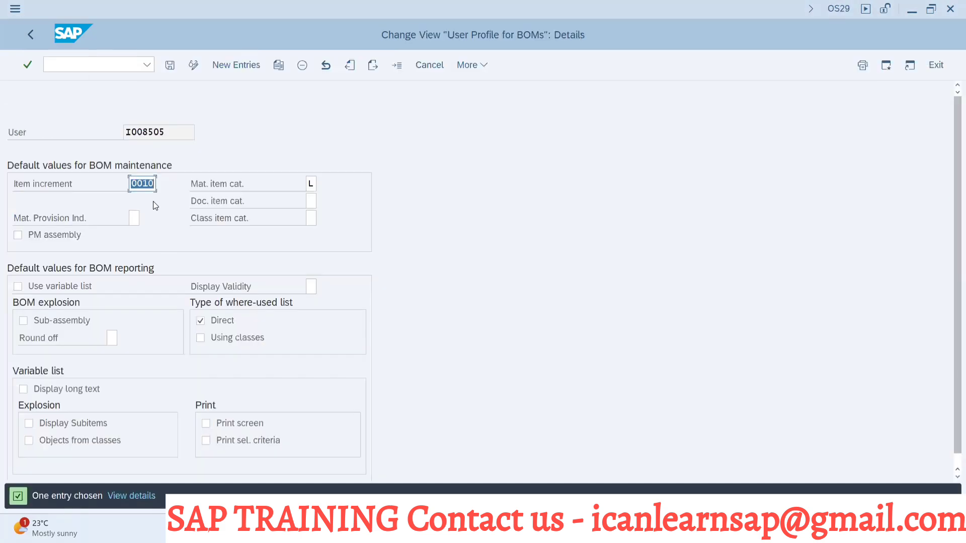
click(147, 184)
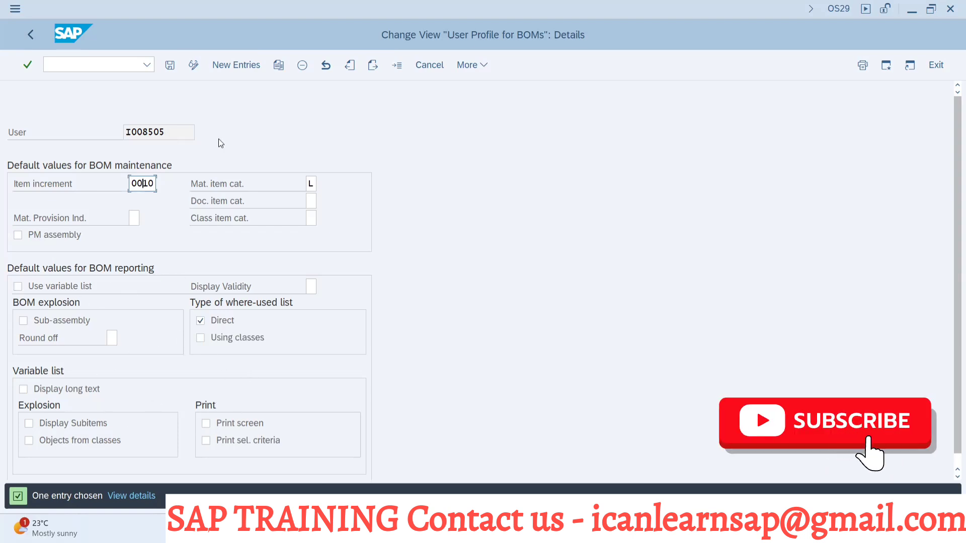
click(27, 35)
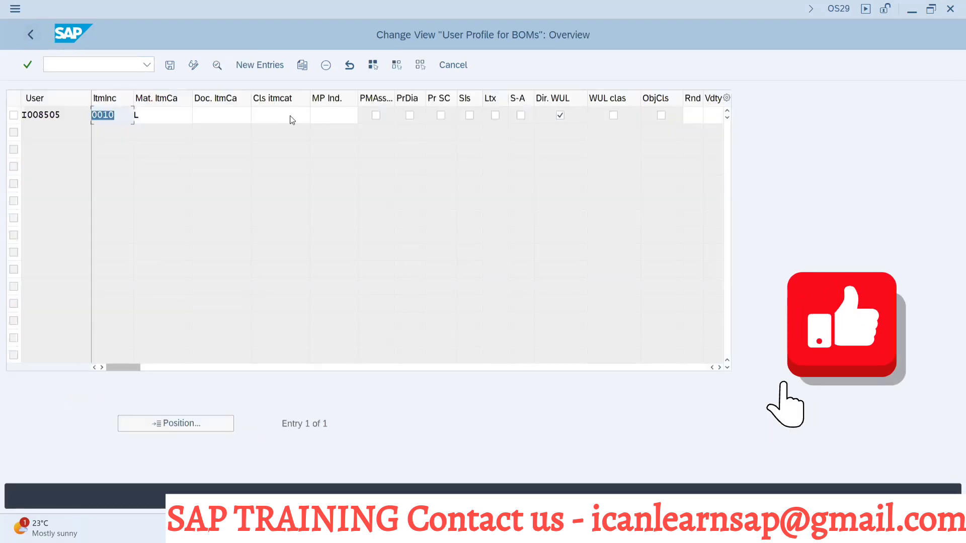
Step: Switch to PowerPoint and show slide 23, BOM Configuration, covering OS24, OS29 and OS28
key(alt+Tab)
key(Tab)
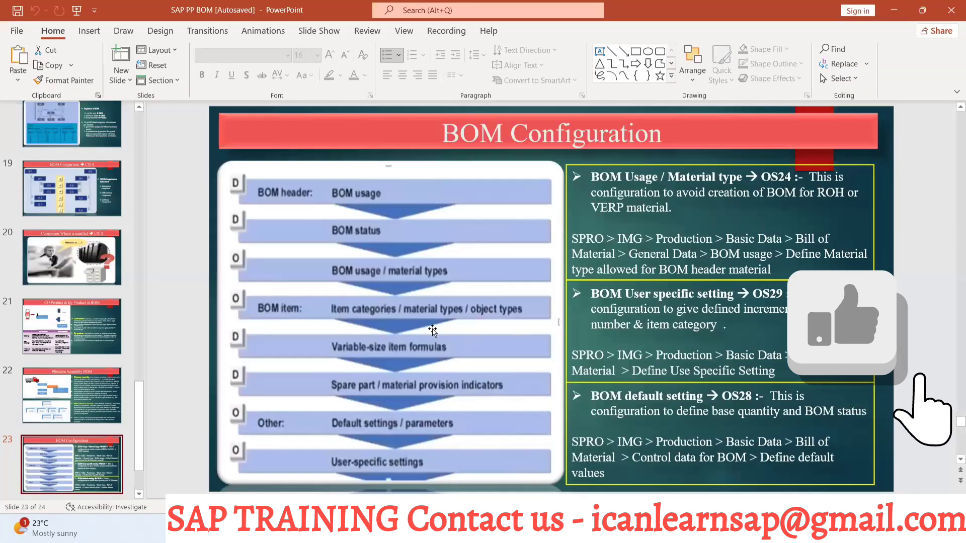
scroll(141, 486, down, 2)
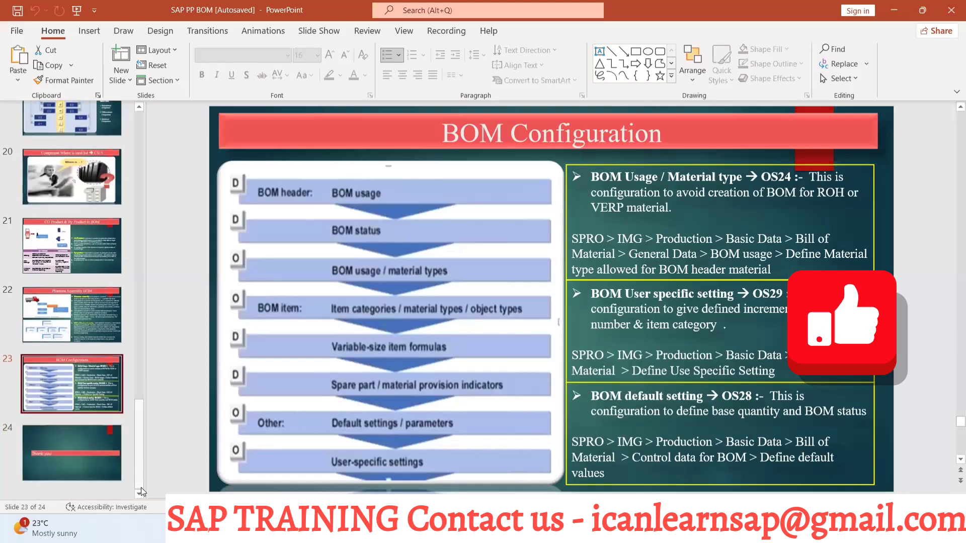